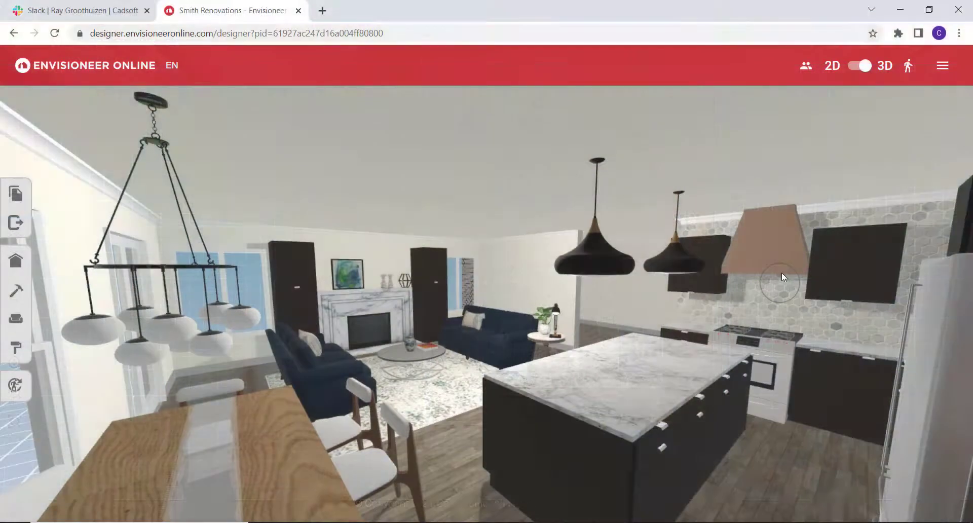
# Cover the far wall behind the side table with Wallpaper 18 and add a decorative pillow to the navy sofa.
pyautogui.moveTo(781, 273); pyautogui.dragTo(780, 243)
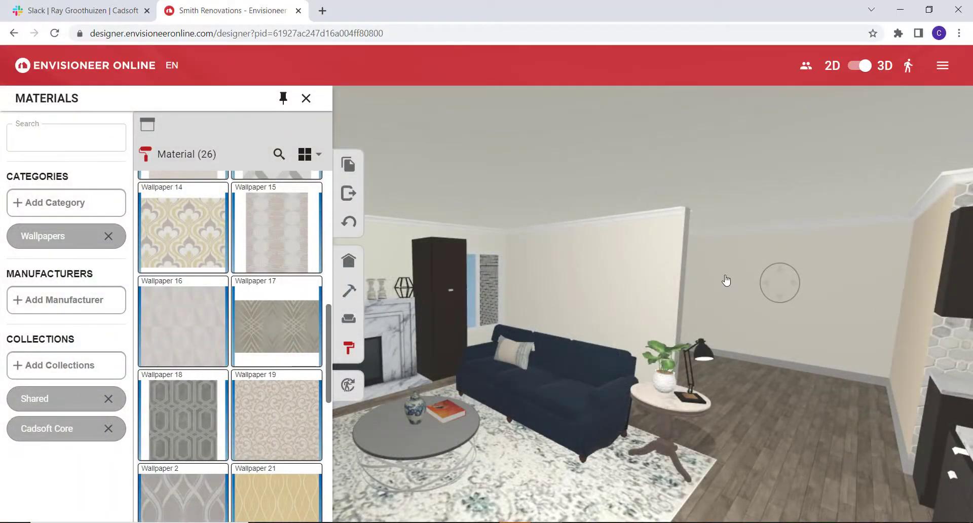
pyautogui.click(725, 280)
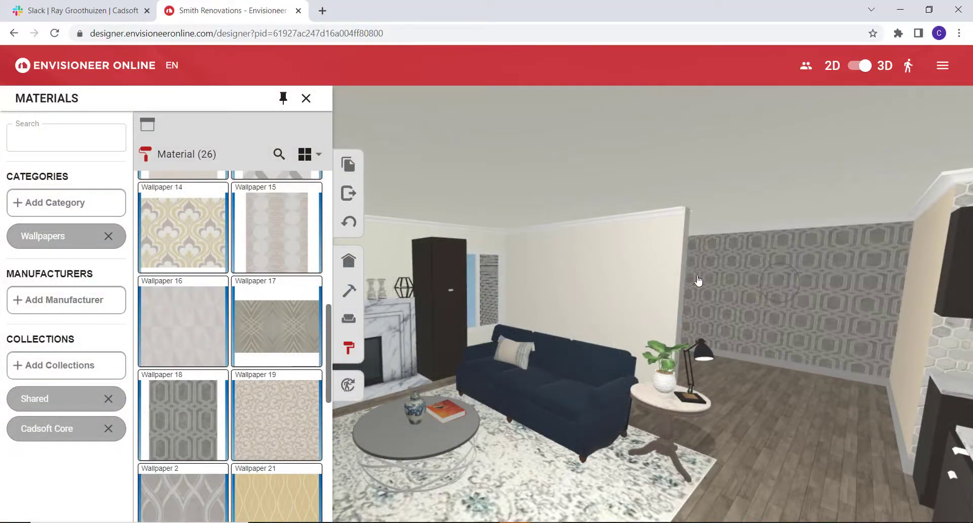
pyautogui.click(348, 321)
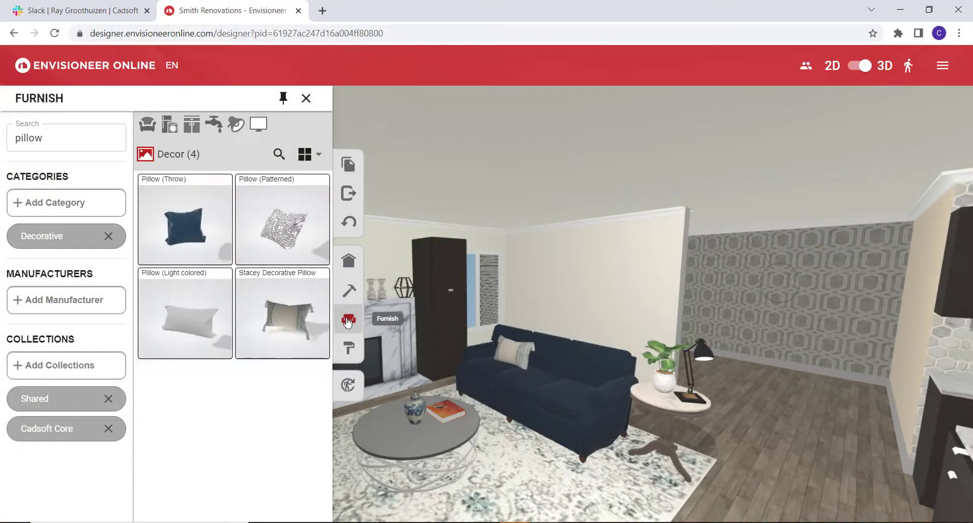
pyautogui.moveTo(464, 355); pyautogui.dragTo(592, 389)
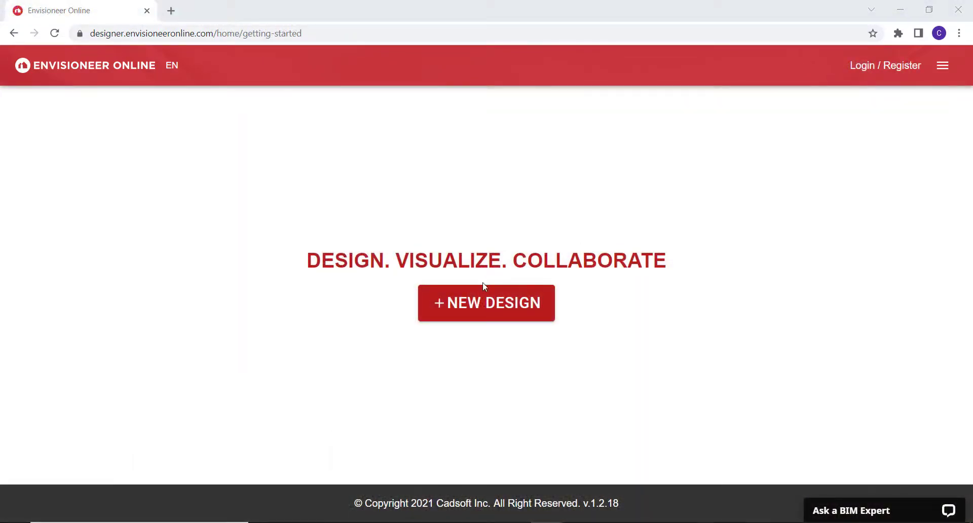
# Start a new design, browse the Bedroom, MakerSpace and Living Room templates, and choose the Empty Template.
pyautogui.click(475, 309)
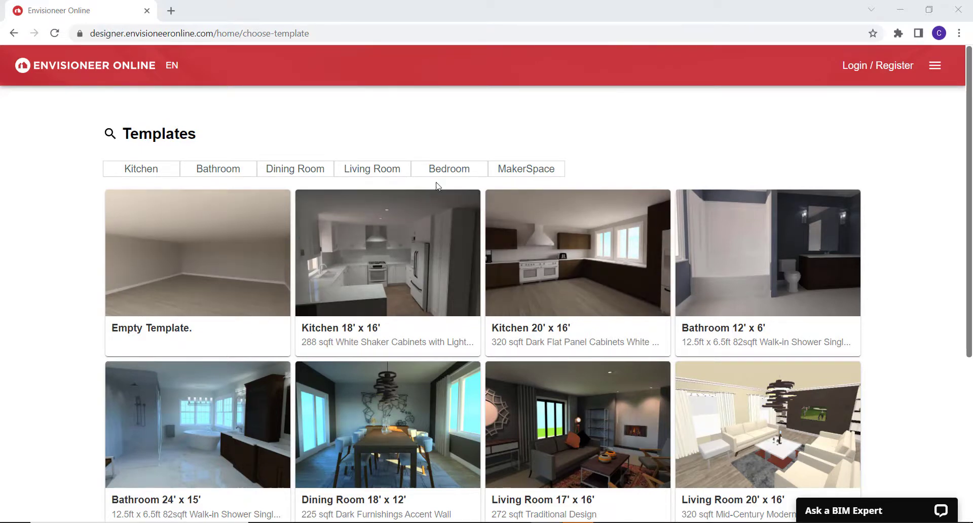
pyautogui.click(449, 169)
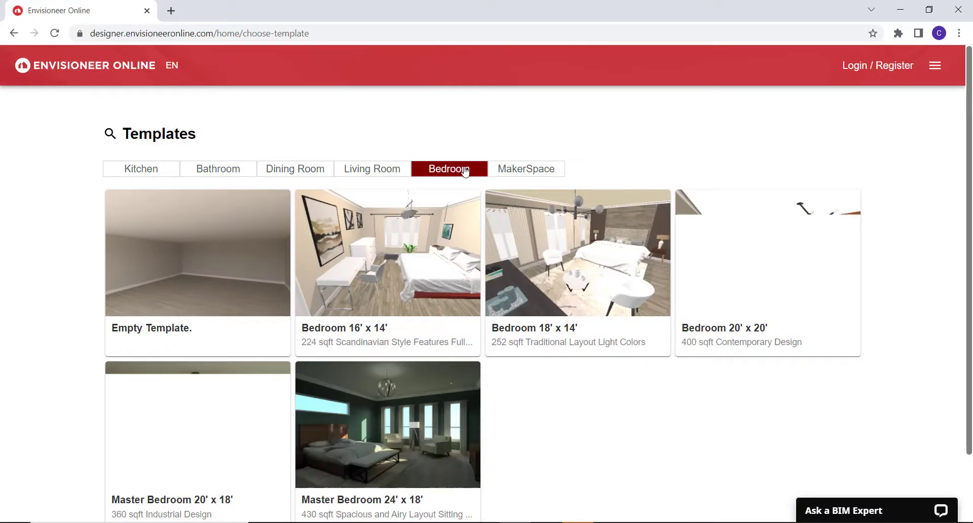
pyautogui.click(524, 172)
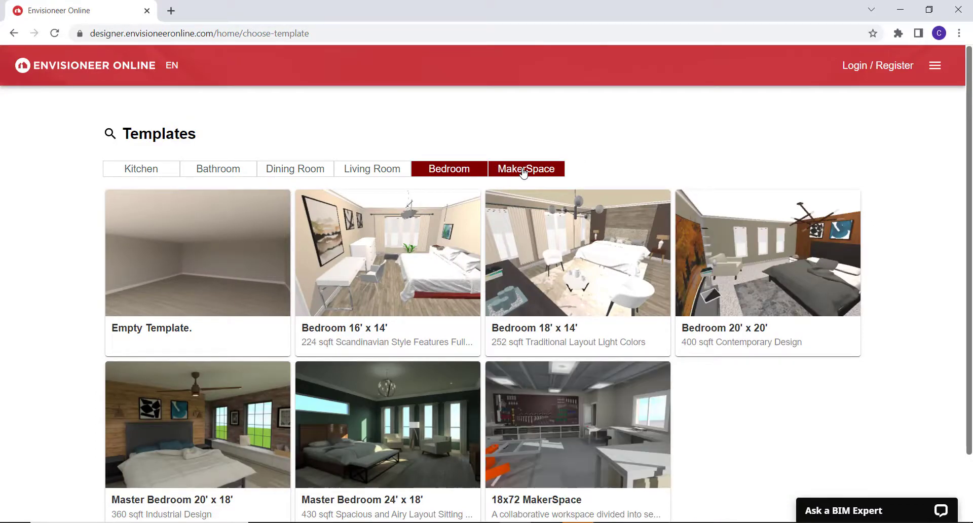
pyautogui.click(411, 171)
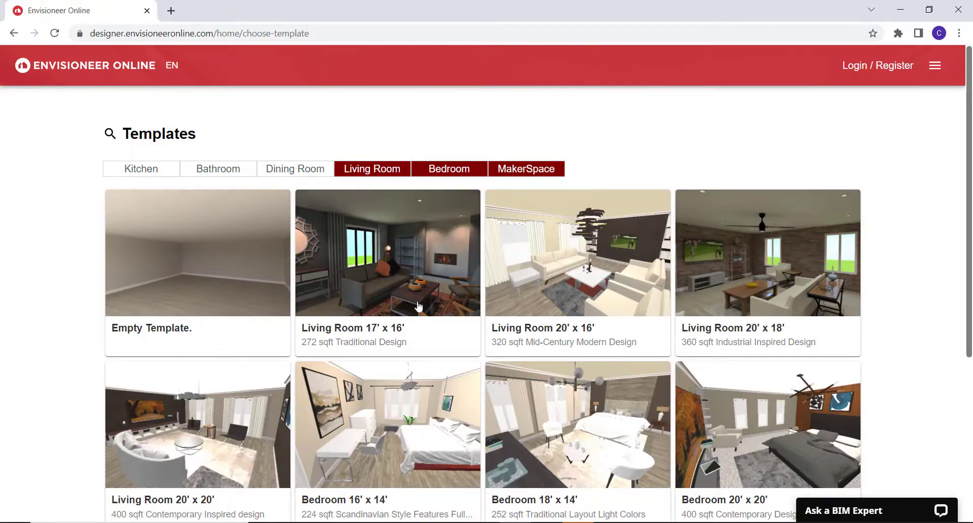
pyautogui.click(191, 308)
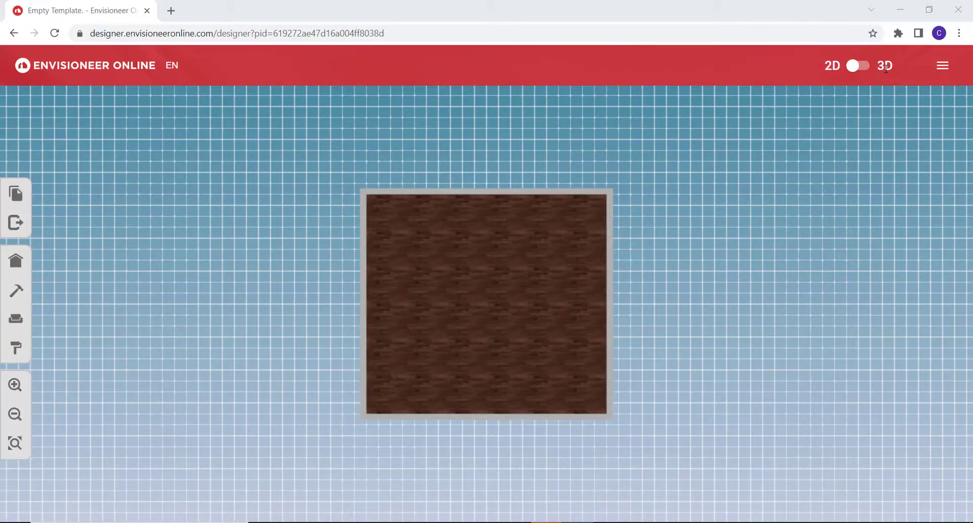
# Examine the empty room in 3D and in 2D plan, trying out panning, zooming and fitting the view.
pyautogui.click(868, 71)
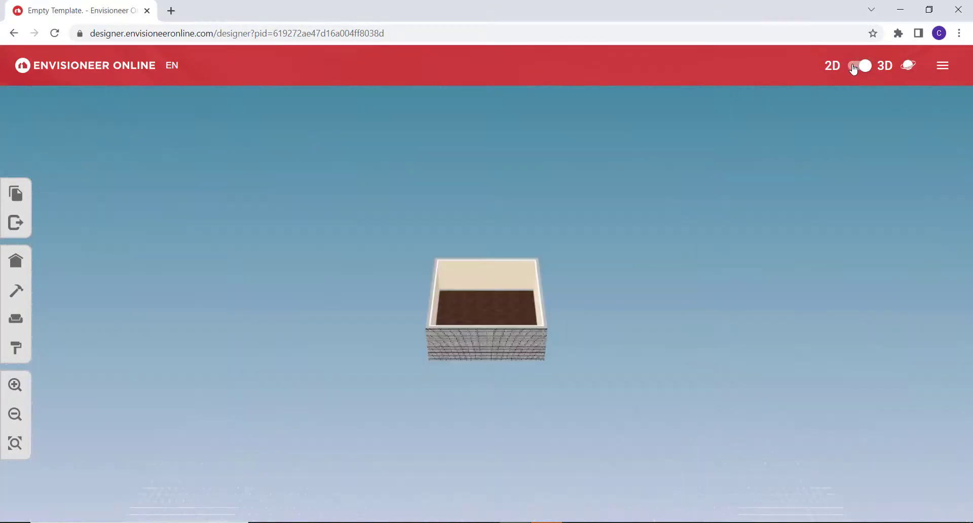
pyautogui.click(853, 68)
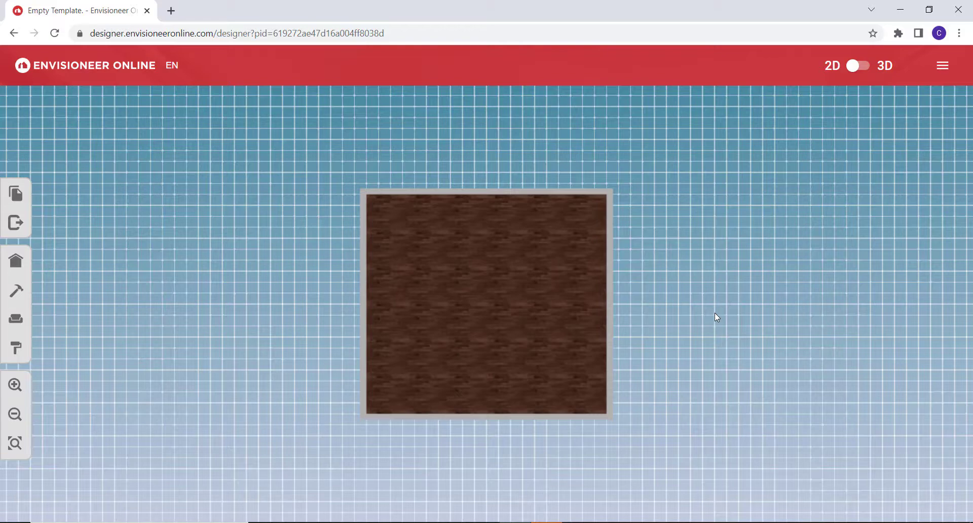
pyautogui.moveTo(714, 312); pyautogui.dragTo(677, 325)
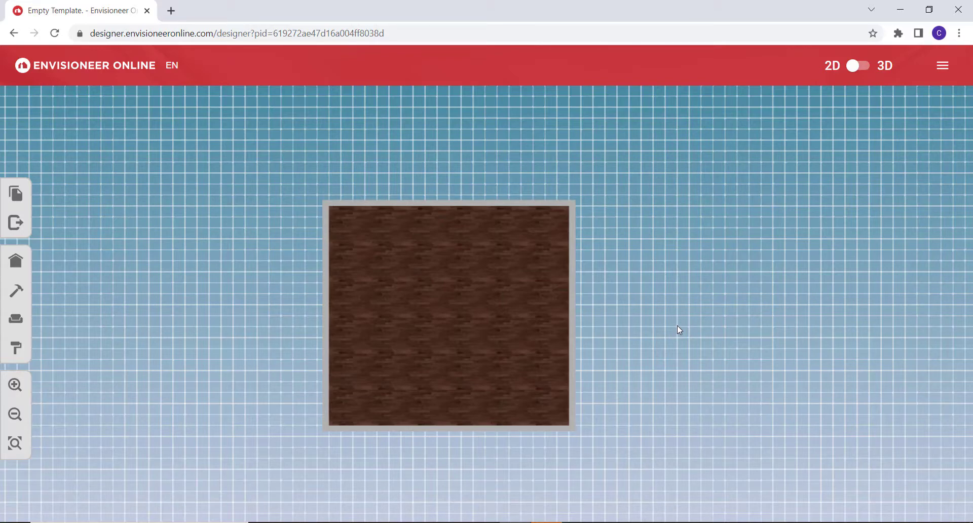
pyautogui.moveTo(678, 327); pyautogui.dragTo(748, 332)
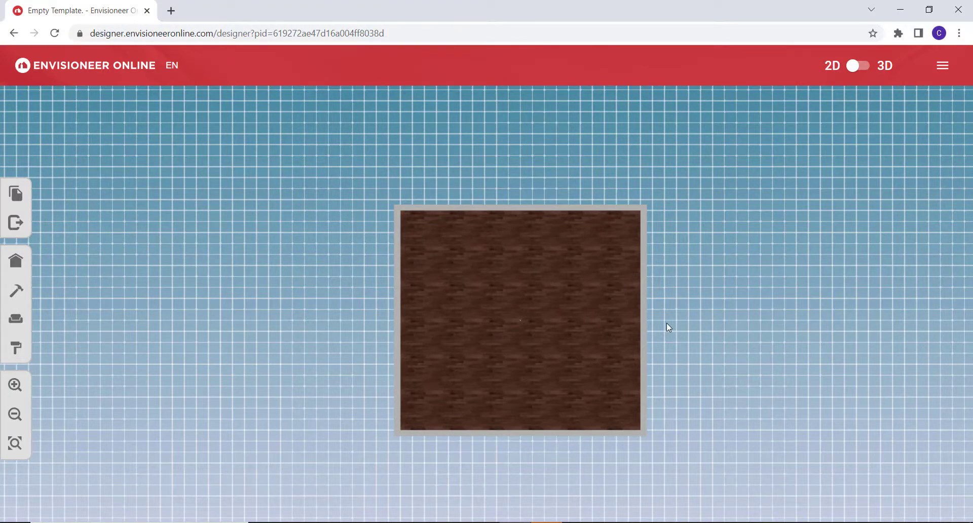
pyautogui.click(17, 389)
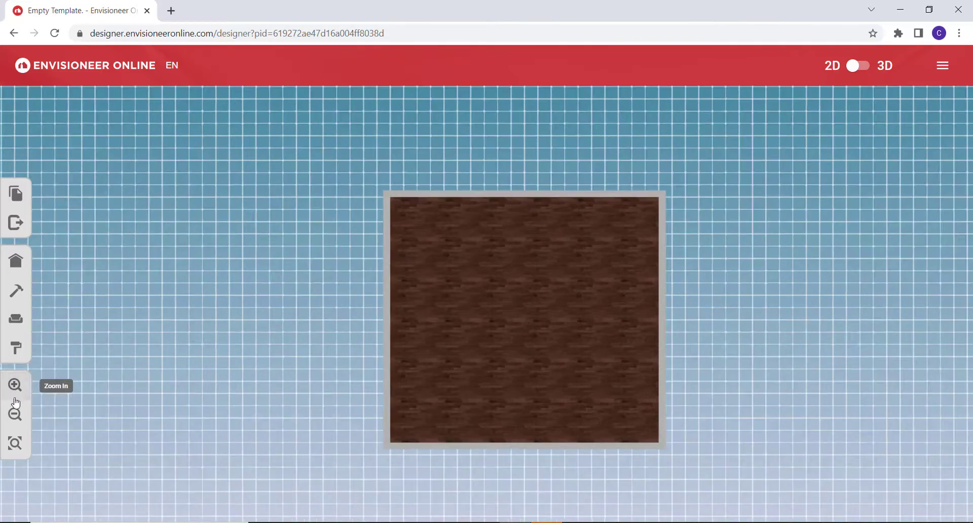
pyautogui.click(14, 415)
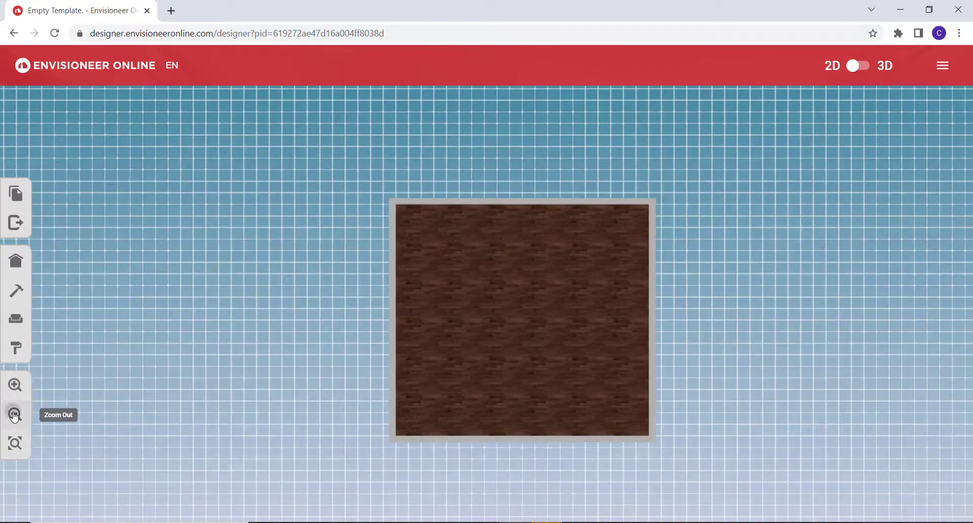
pyautogui.click(15, 444)
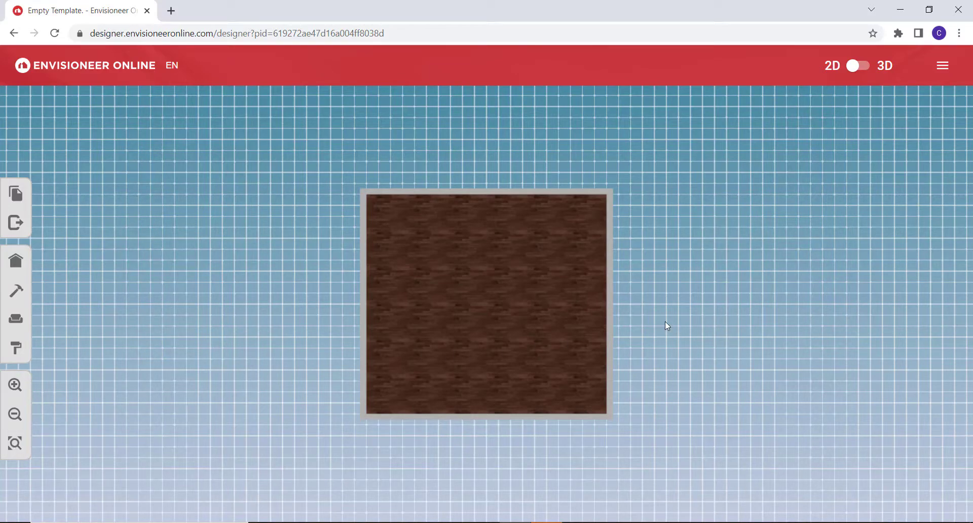
pyautogui.scroll(3, 665, 321)
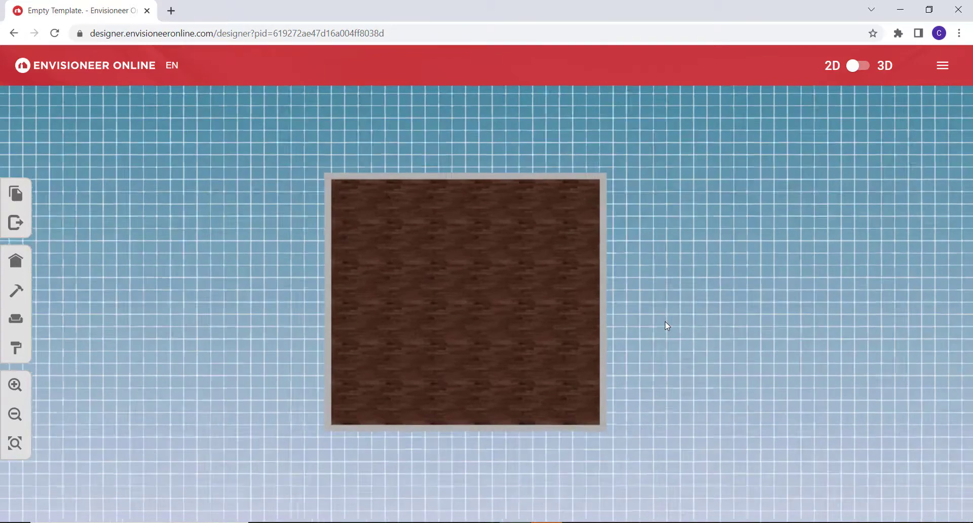
pyautogui.scroll(-2, 665, 321)
pyautogui.scroll(-1, 665, 321)
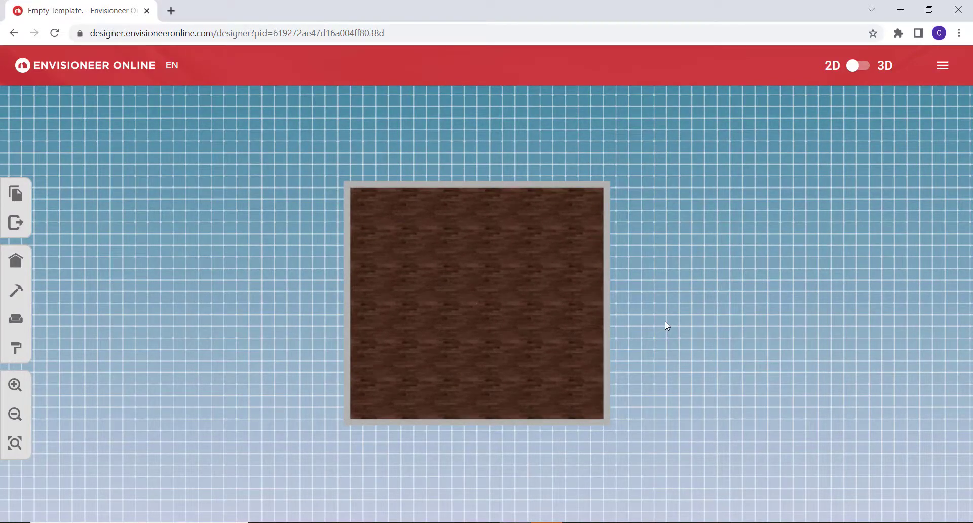
pyautogui.scroll(1, 664, 321)
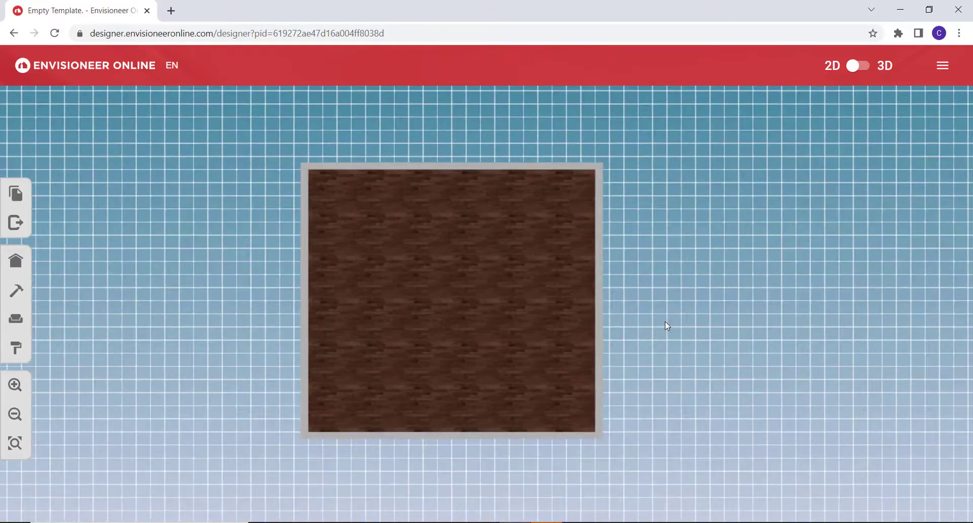
pyautogui.scroll(-2, 665, 321)
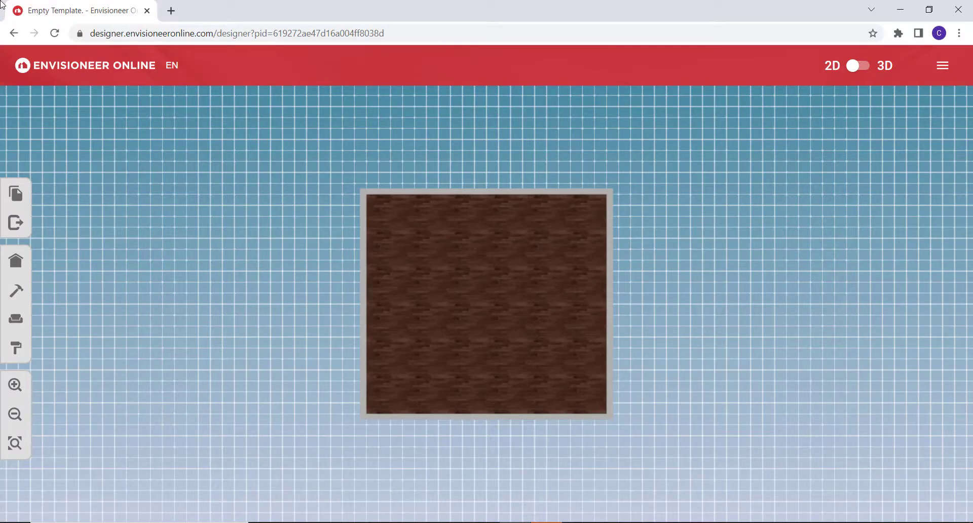
# Move the room's right-hand wall outward to widen the room to about 23'-6".
pyautogui.click(610, 336)
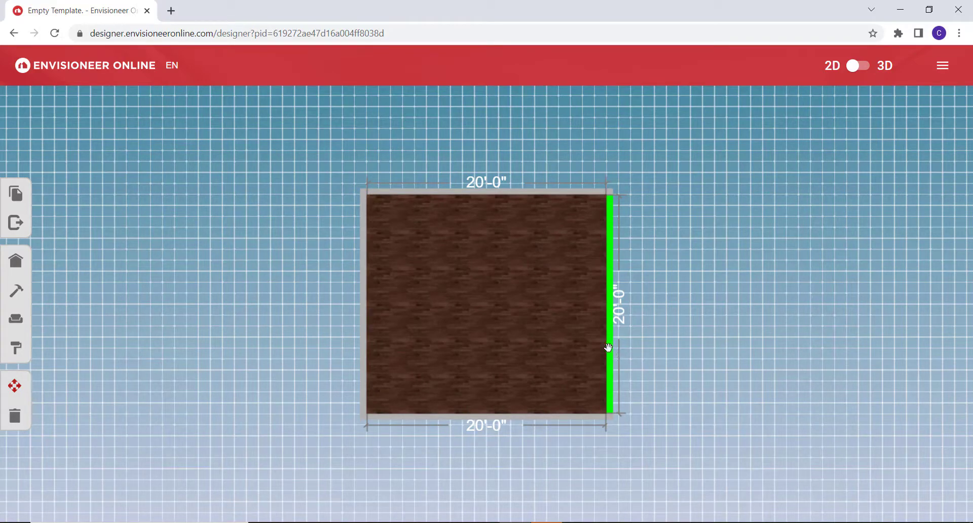
pyautogui.moveTo(610, 349); pyautogui.dragTo(650, 350)
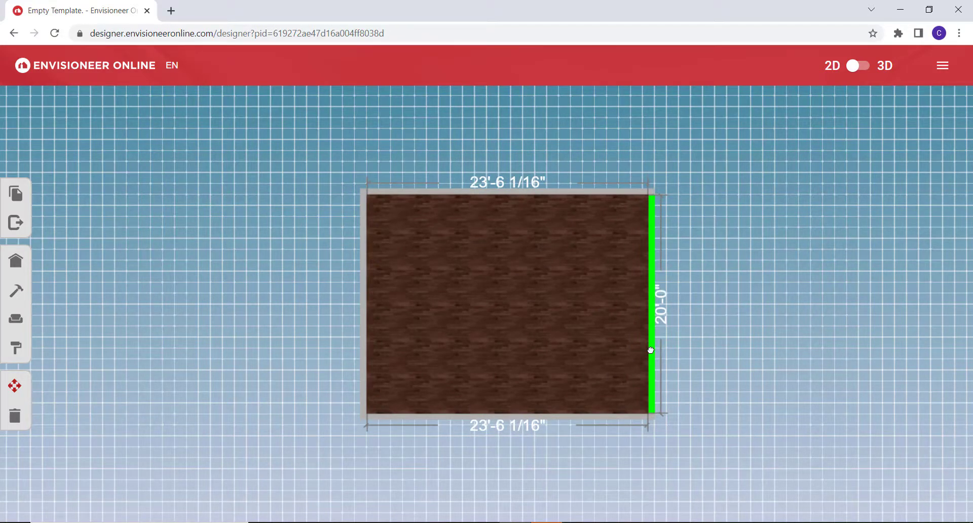
pyautogui.moveTo(650, 350); pyautogui.dragTo(650, 350)
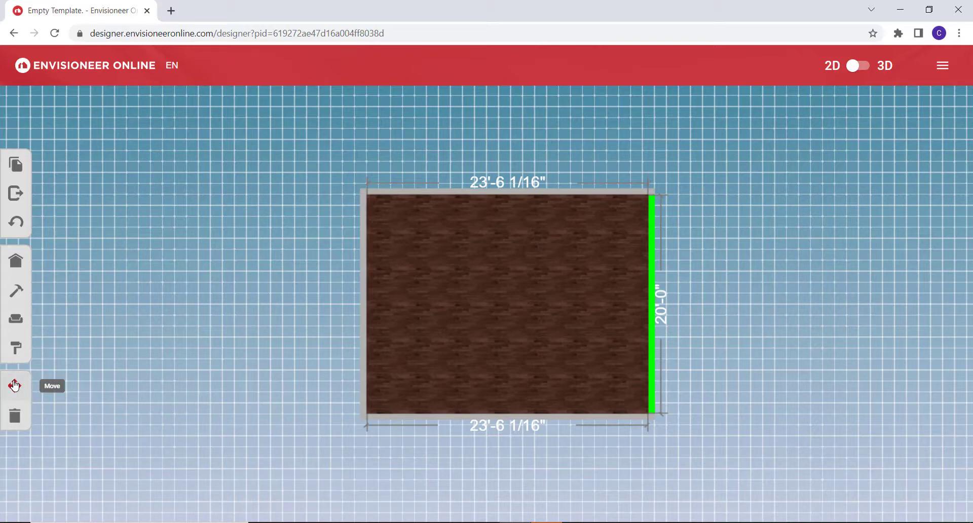
# Delete the room's right-hand wall and undo the deletion.
pyautogui.click(14, 415)
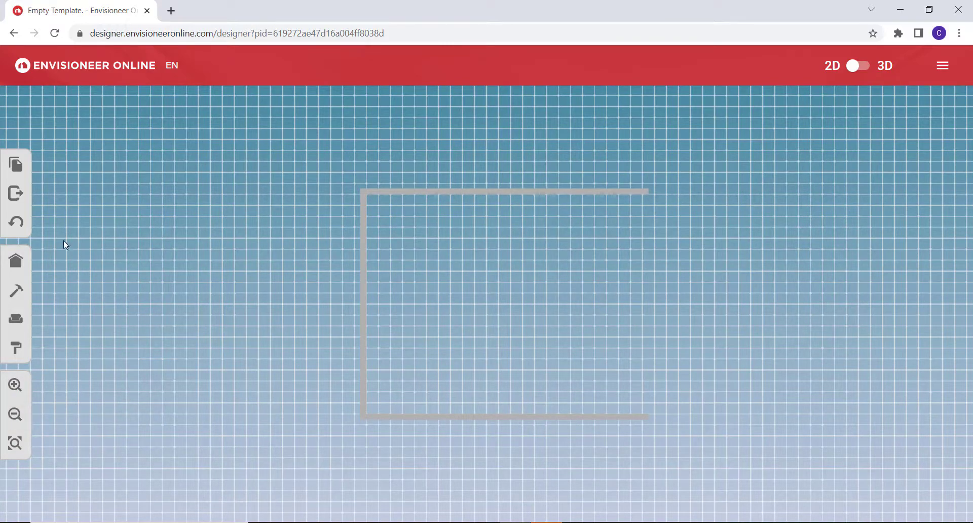
pyautogui.click(20, 226)
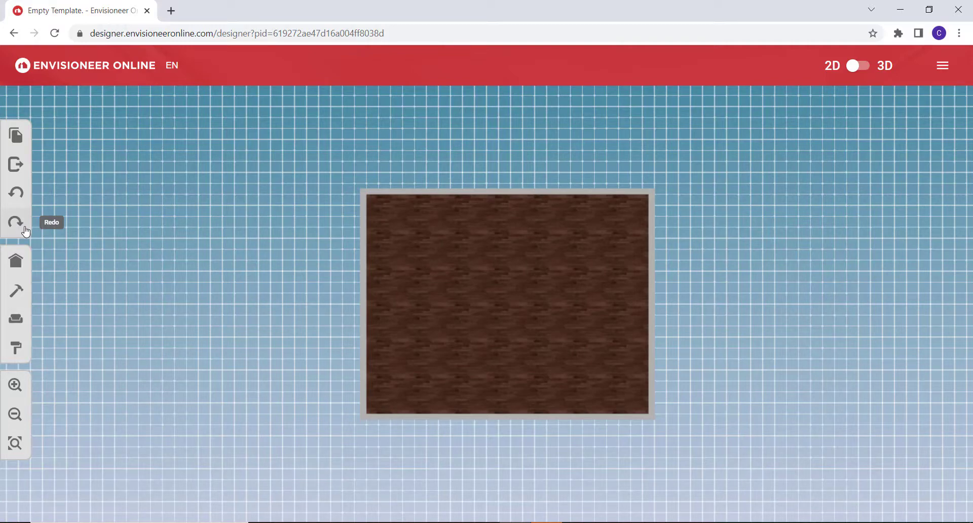
# Save a version of the design with the note "New project start".
pyautogui.click(17, 137)
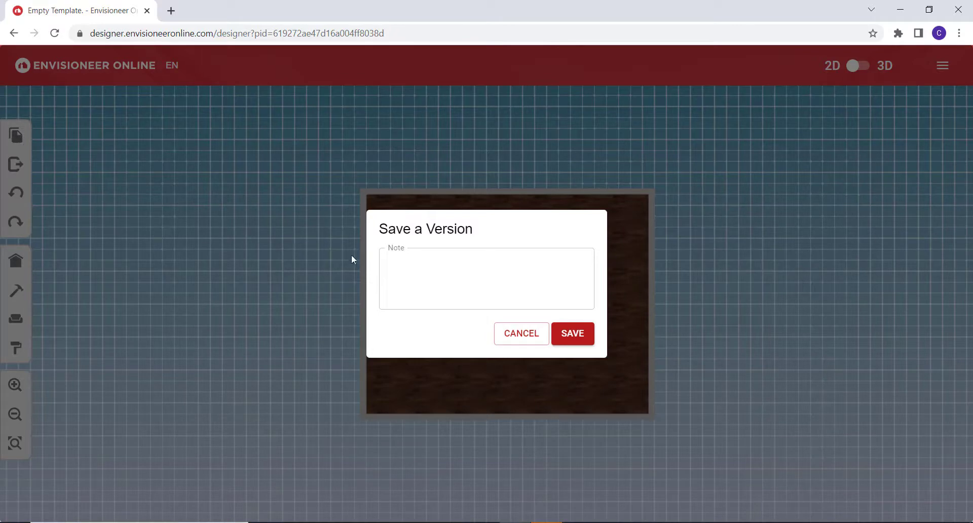
pyautogui.click(398, 262)
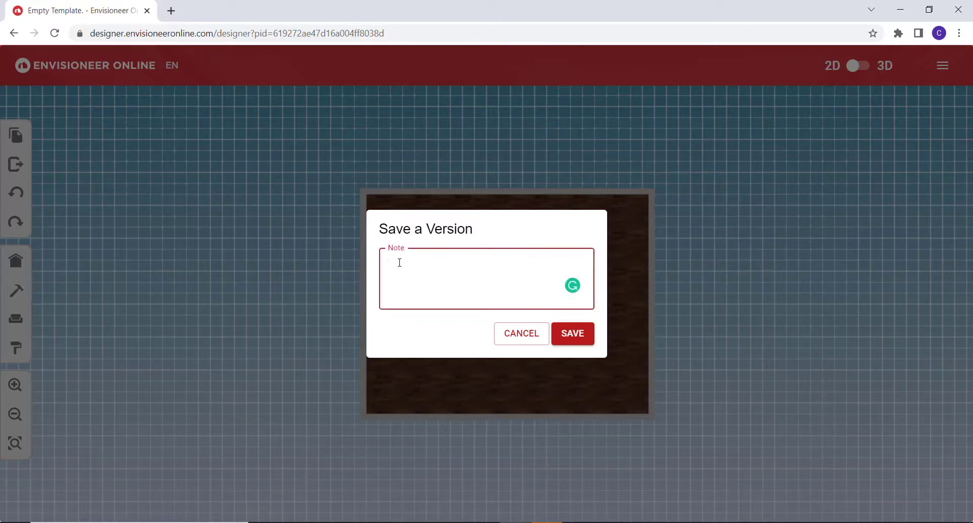
pyautogui.write('New project start')
pyautogui.click(568, 334)
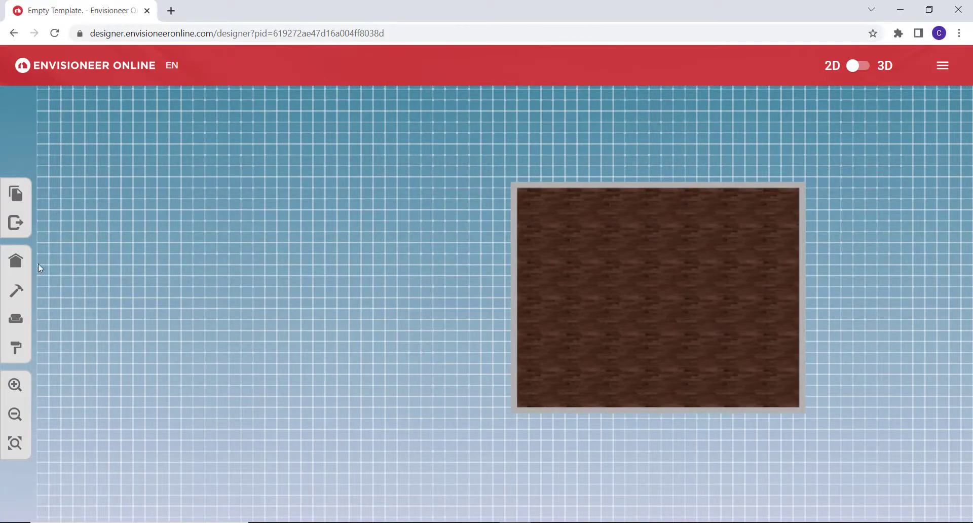
# Add a Square room against the left-hand wall of the existing room, offset slightly downward.
pyautogui.click(17, 261)
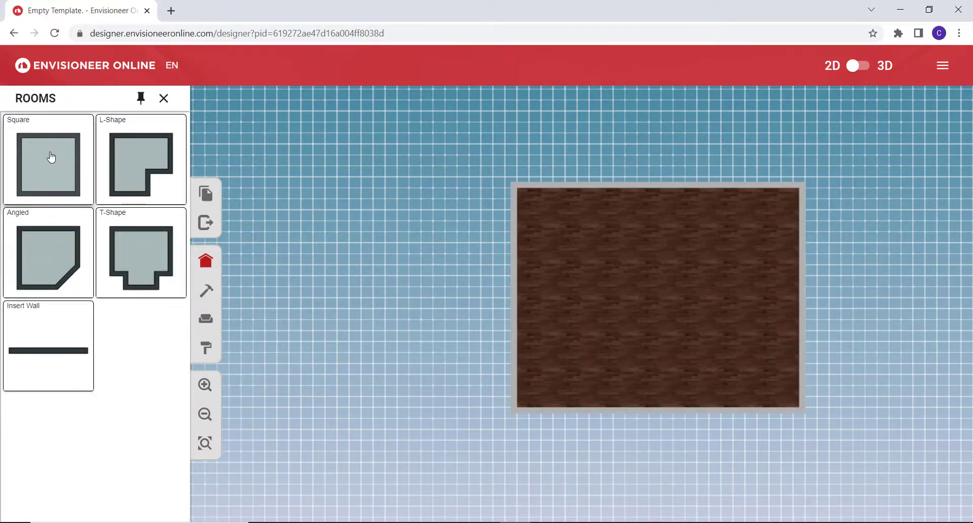
pyautogui.moveTo(49, 157); pyautogui.dragTo(397, 359)
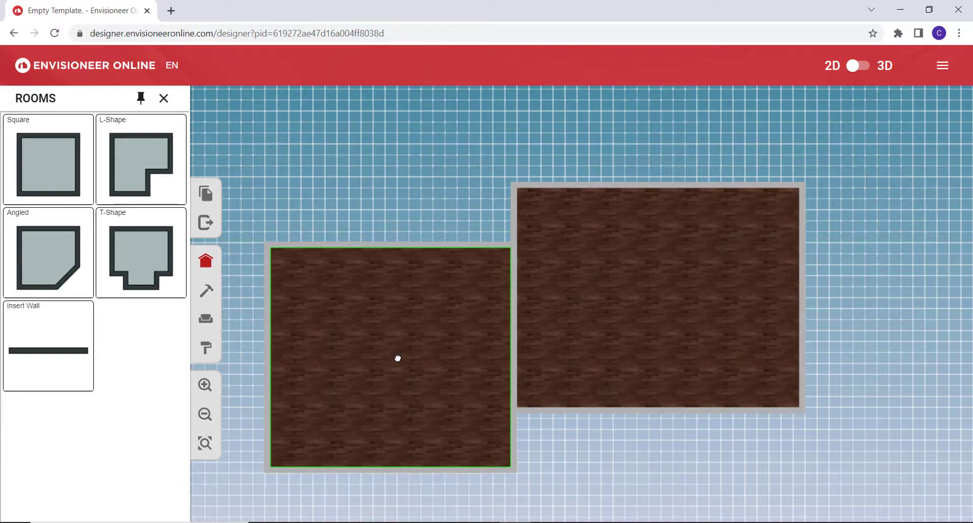
pyautogui.moveTo(397, 358); pyautogui.dragTo(397, 358)
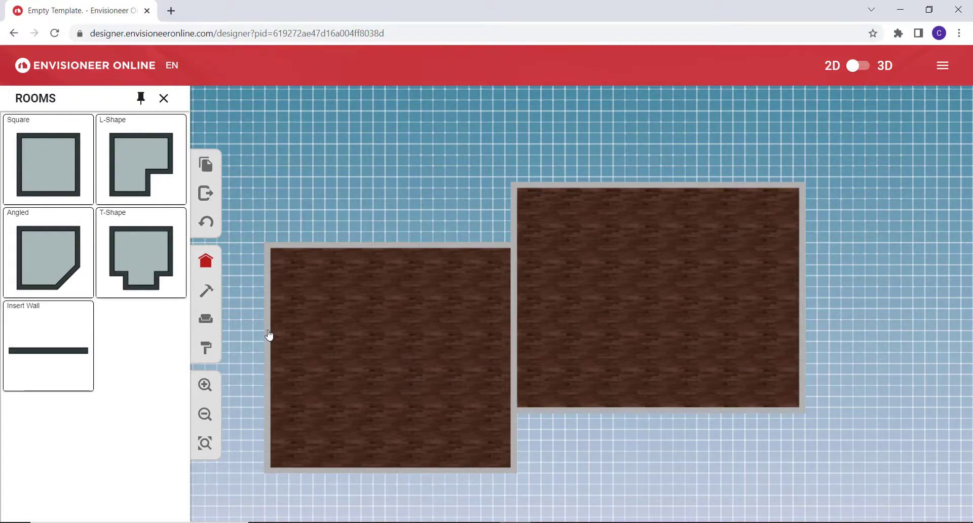
# Insert a horizontal wall across the new square room and a vertical wall splitting its upper part into two rooms.
pyautogui.moveTo(268, 331); pyautogui.dragTo(517, 336)
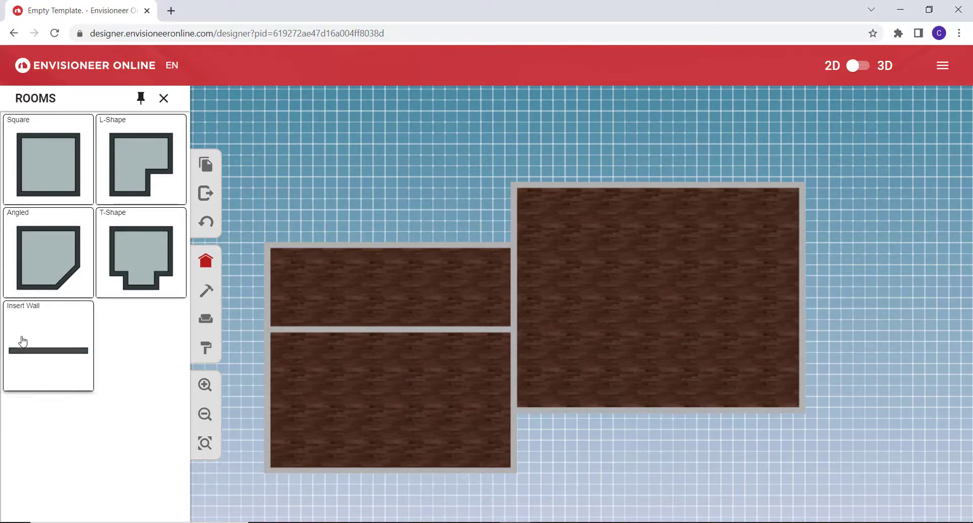
pyautogui.moveTo(390, 332); pyautogui.dragTo(395, 248)
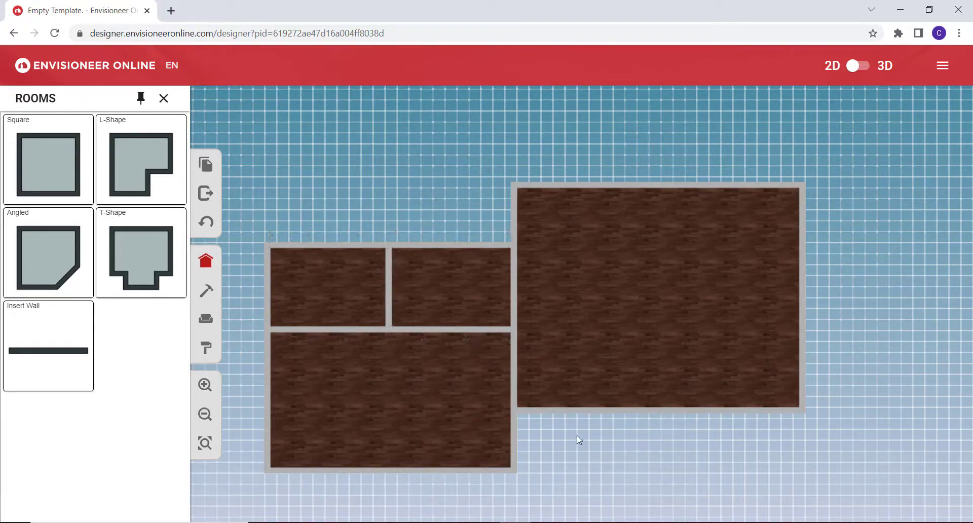
pyautogui.click(389, 298)
# Open the door catalogue of the building components together with its search filters.
pyautogui.click(205, 290)
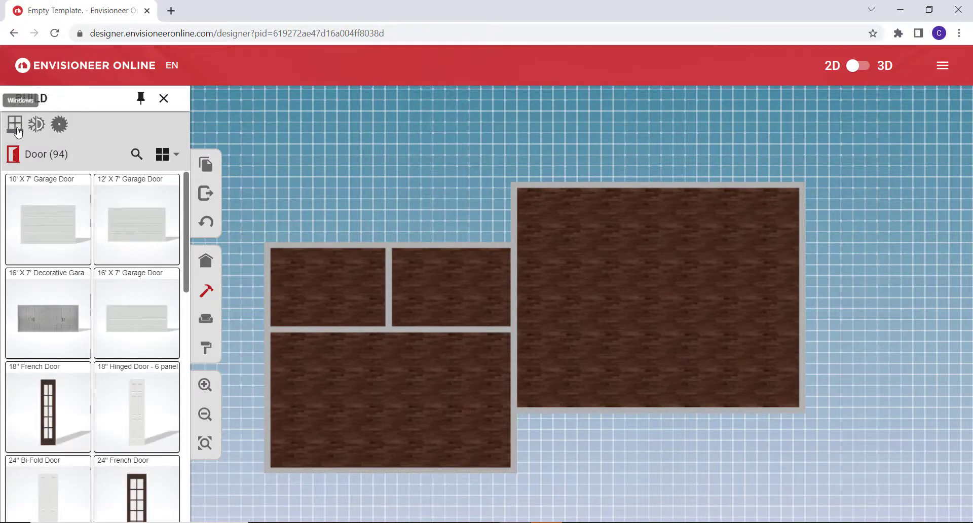
pyautogui.moveTo(184, 208); pyautogui.dragTo(134, 146)
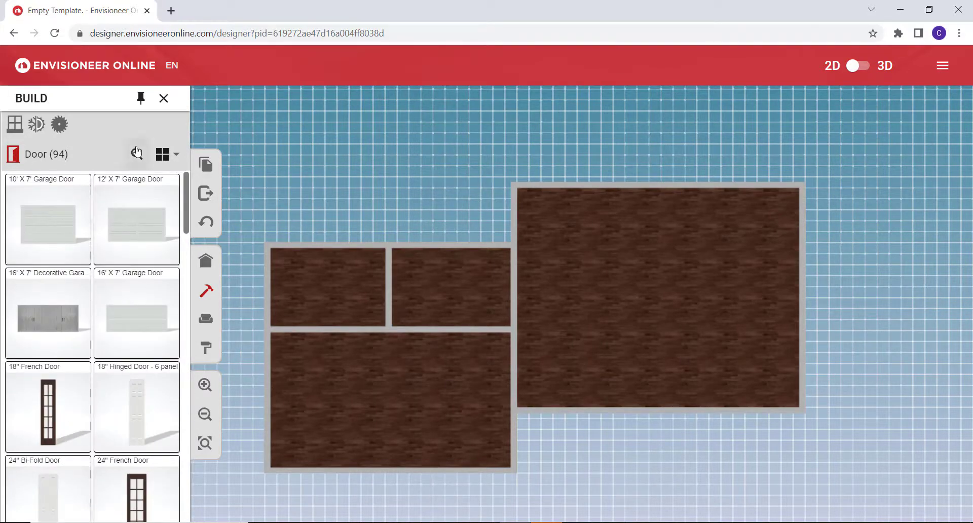
pyautogui.click(136, 152)
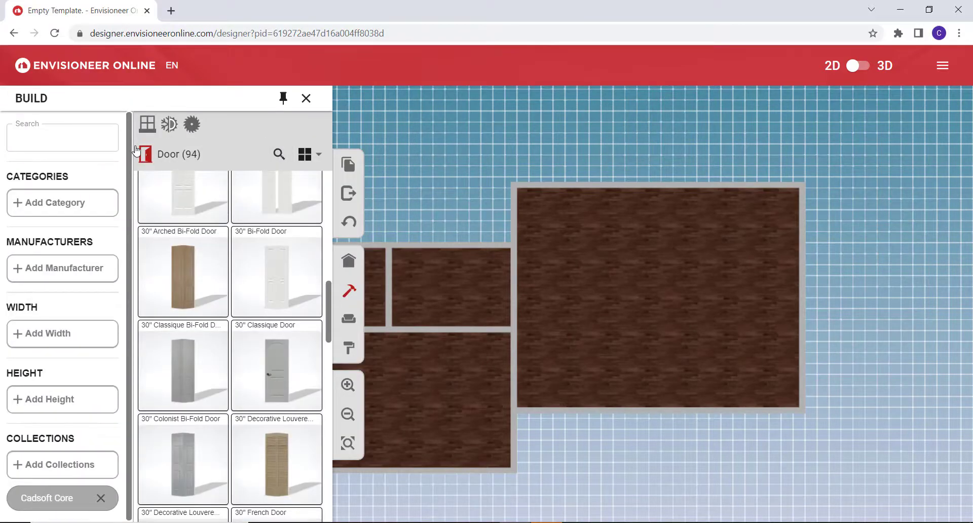
pyautogui.click(22, 137)
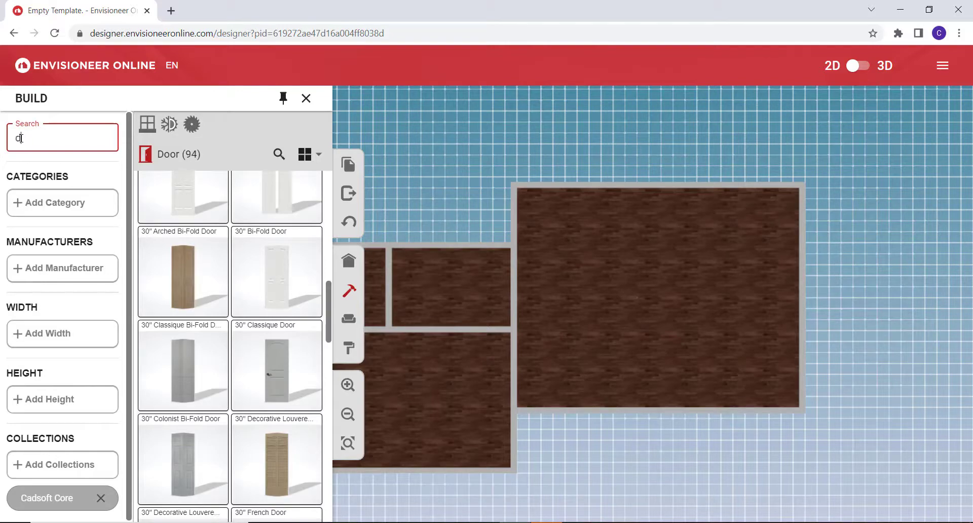
pyautogui.press('BackSpace')
pyautogui.press('BackSpace')
pyautogui.press('BackSpace')
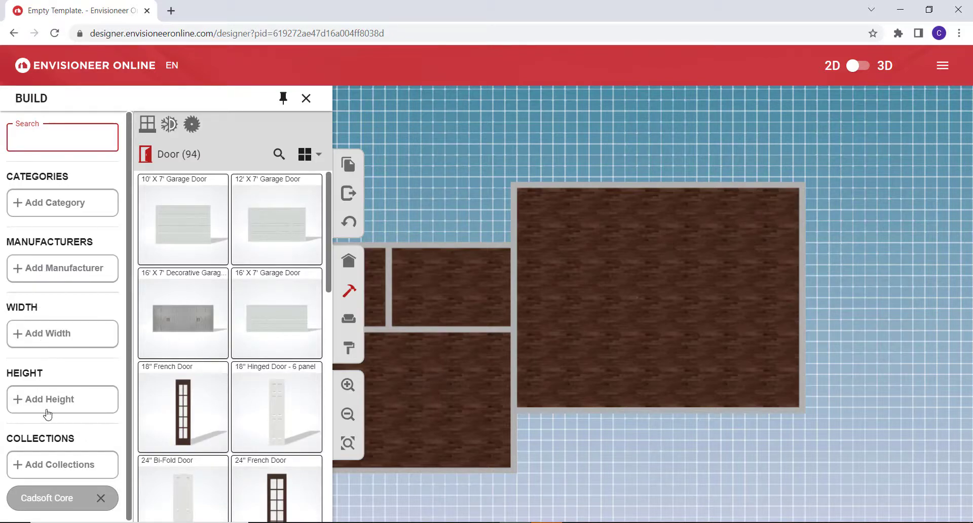
# Insert a 24" French Door in the upper wall of the small upper room adjoining the large room.
pyautogui.click(277, 493)
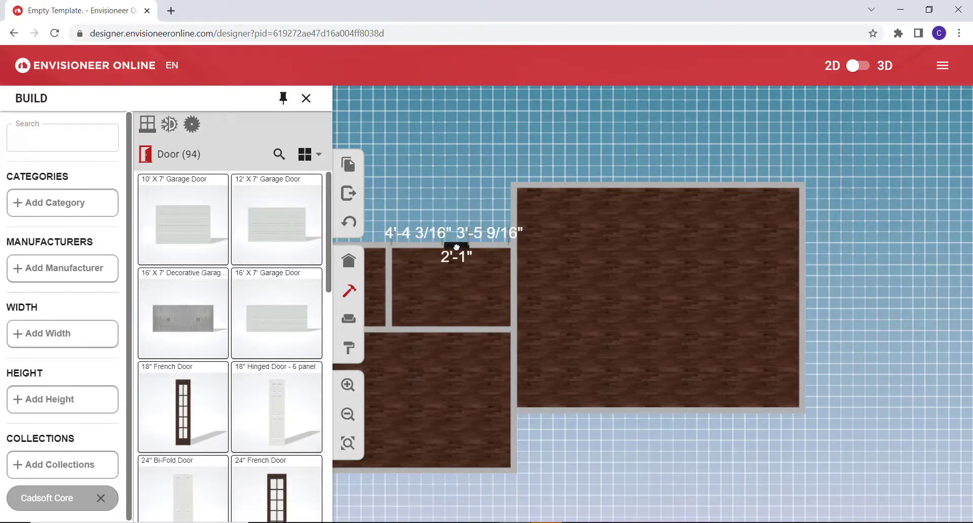
pyautogui.click(456, 247)
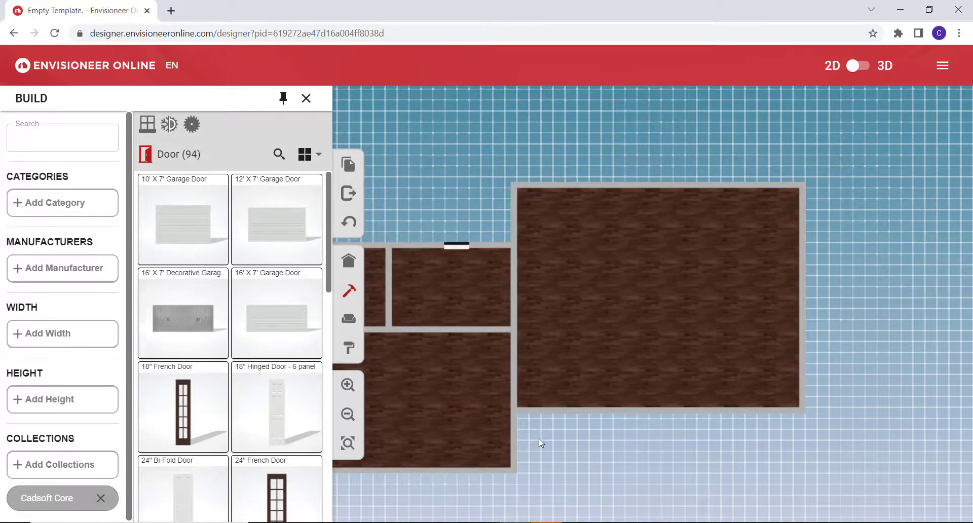
# Place an 18" Square Side Table in the upper-left part of the large room and rotate it slightly clockwise.
pyautogui.click(350, 319)
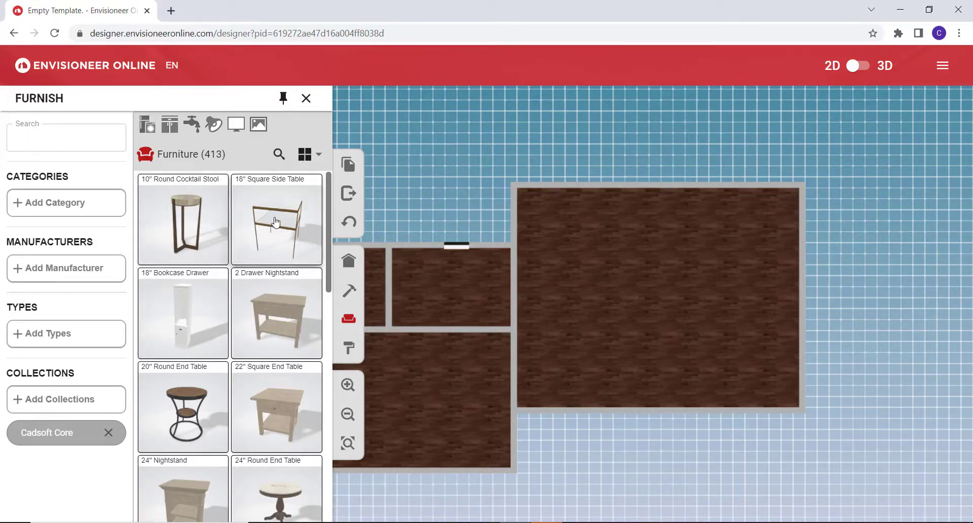
pyautogui.moveTo(275, 222); pyautogui.dragTo(580, 225)
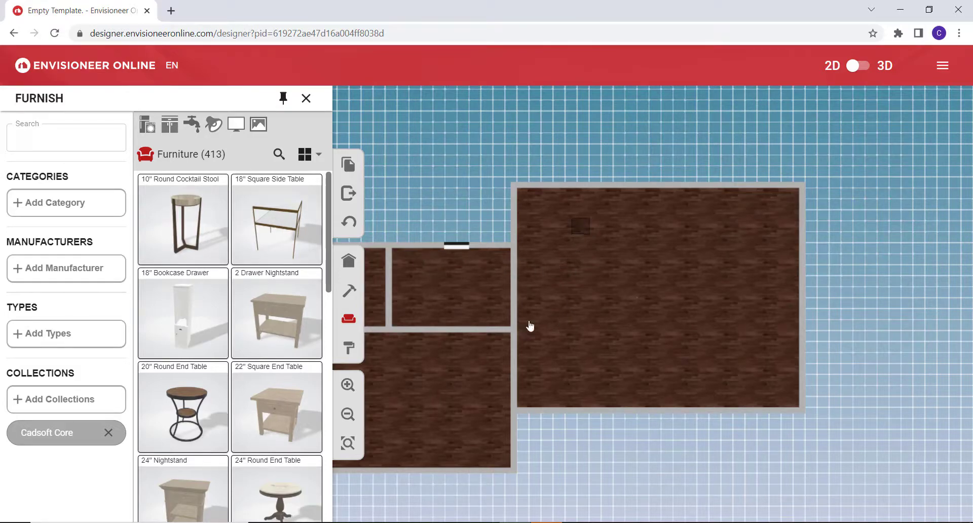
pyautogui.click(580, 226)
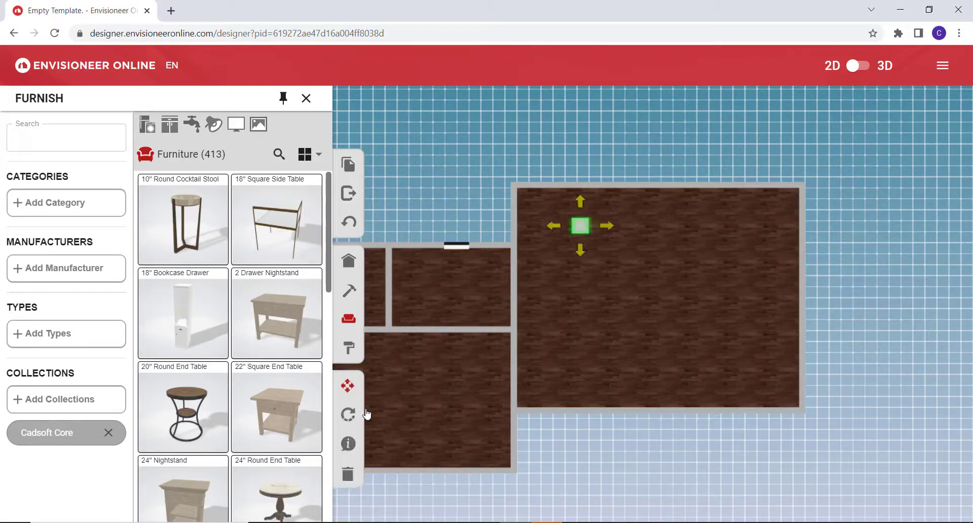
pyautogui.click(348, 416)
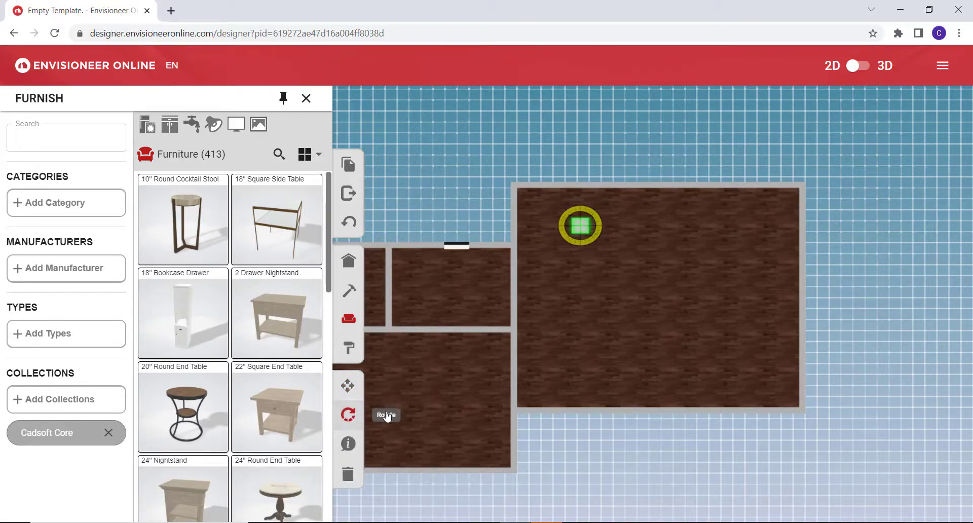
pyautogui.moveTo(582, 209); pyautogui.dragTo(599, 224)
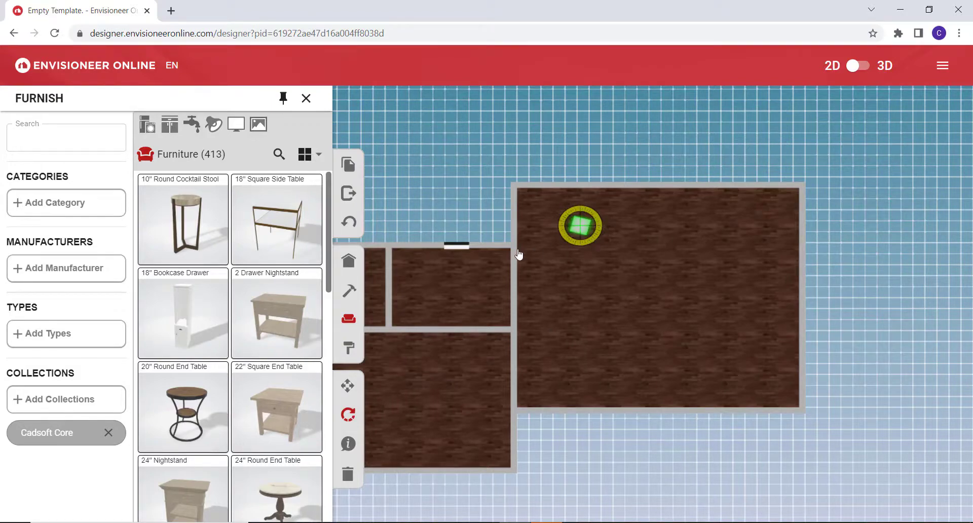
# View the product information of the square side table and turn its 3D preview.
pyautogui.click(348, 445)
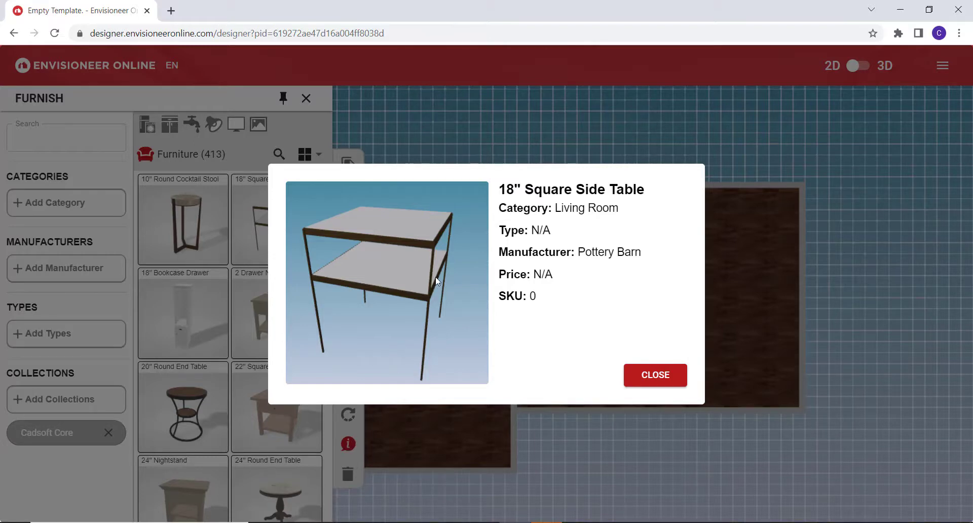
pyautogui.moveTo(437, 281); pyautogui.dragTo(403, 272)
pyautogui.click(472, 147)
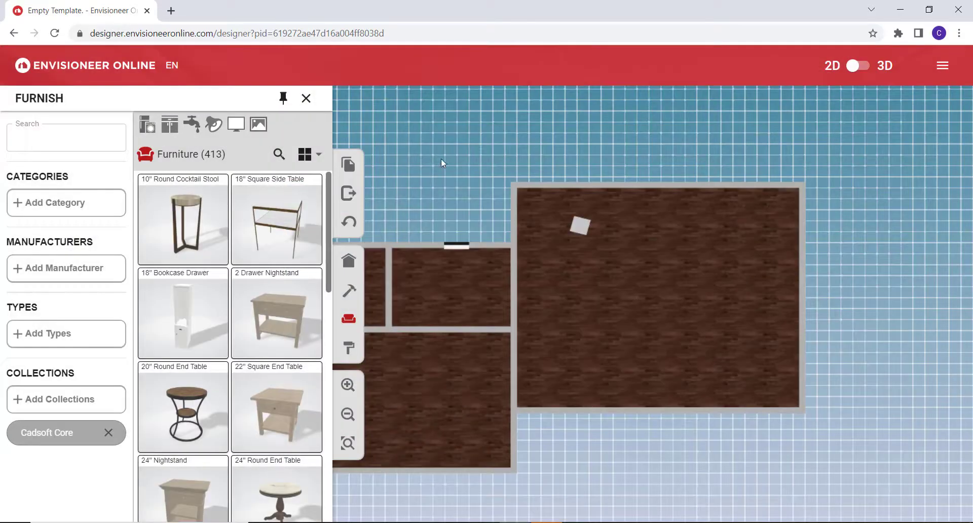
# Filter the materials to the Hardwood category and apply the grey Hardwood 7 to the floor of the small room with the door.
pyautogui.click(349, 347)
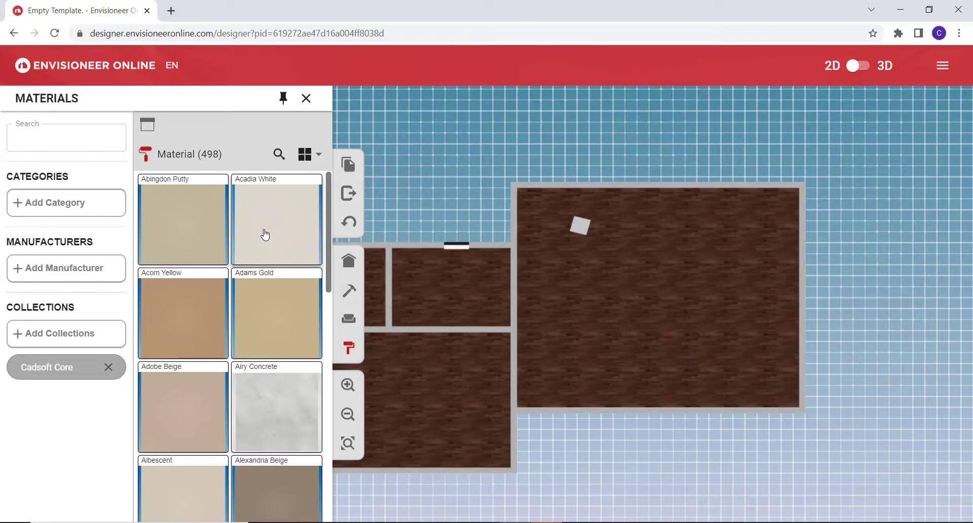
pyautogui.click(45, 204)
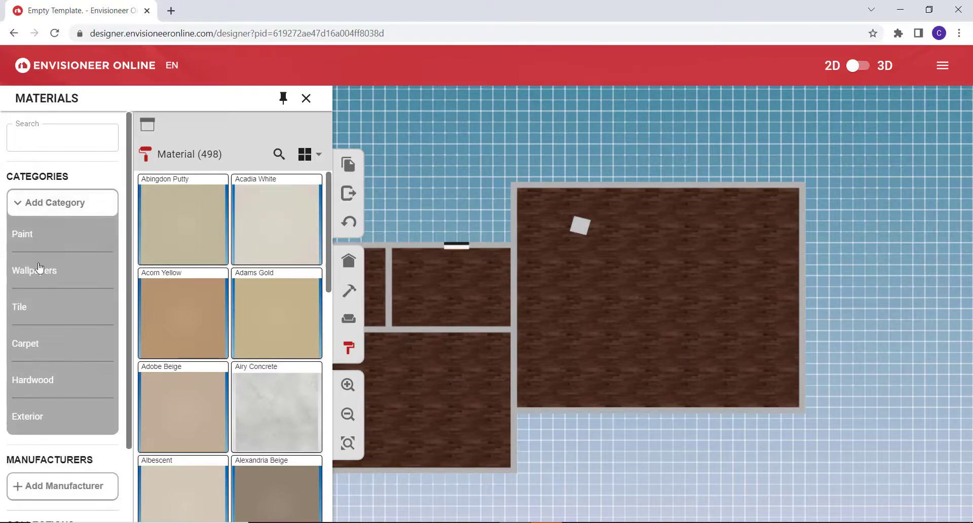
pyautogui.click(34, 384)
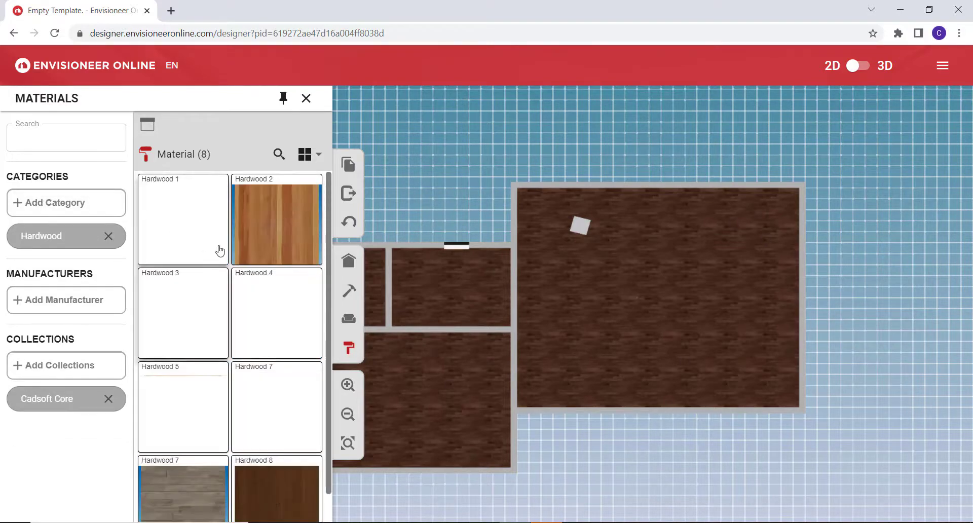
pyautogui.moveTo(226, 481); pyautogui.dragTo(457, 297)
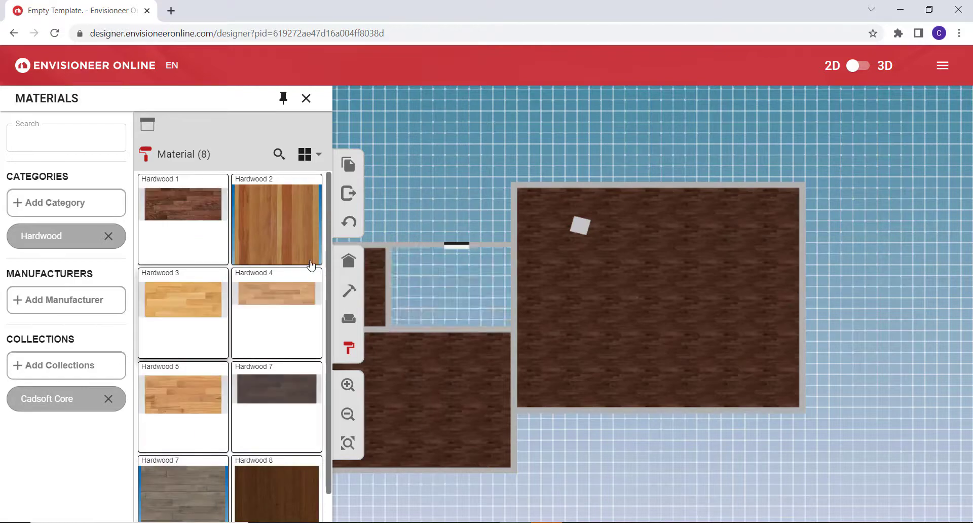
# Examine the countertop materials and their available category and manufacturer filters.
pyautogui.click(147, 124)
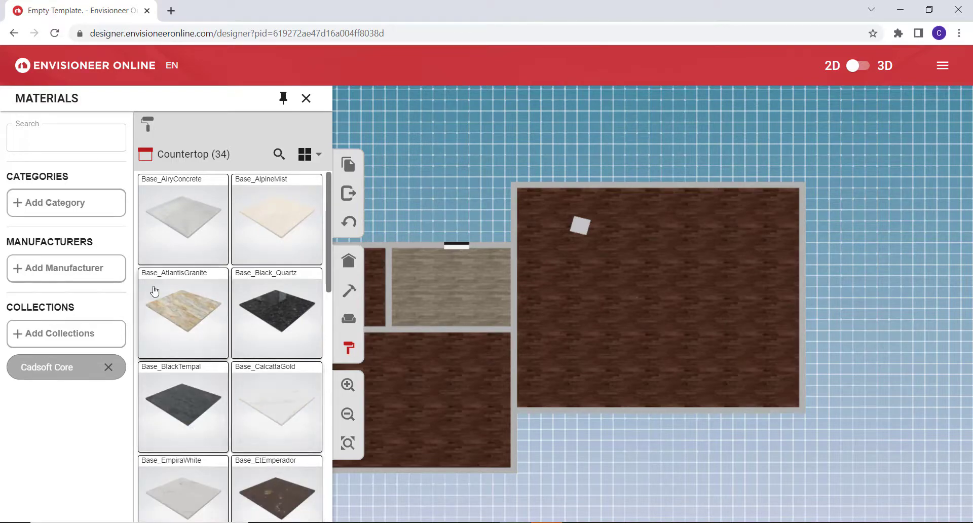
pyautogui.click(19, 206)
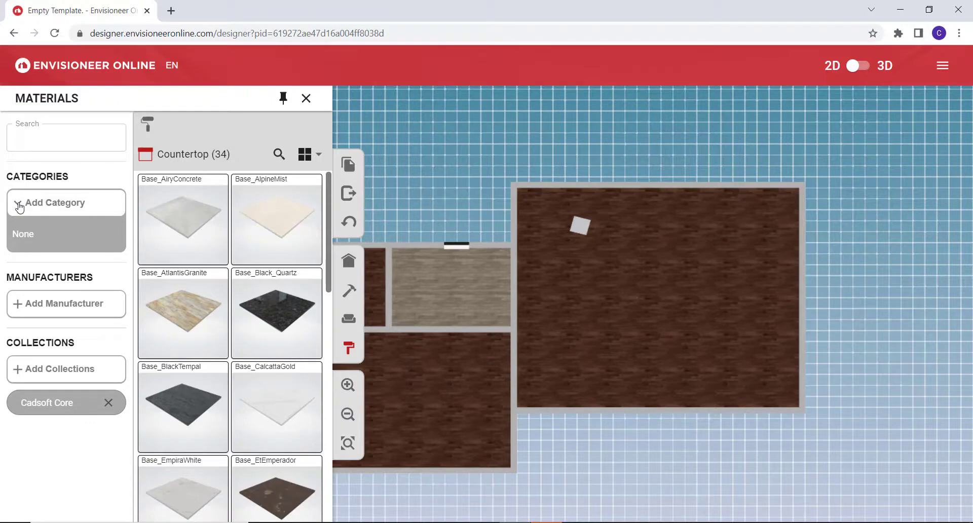
pyautogui.click(19, 206)
pyautogui.click(24, 268)
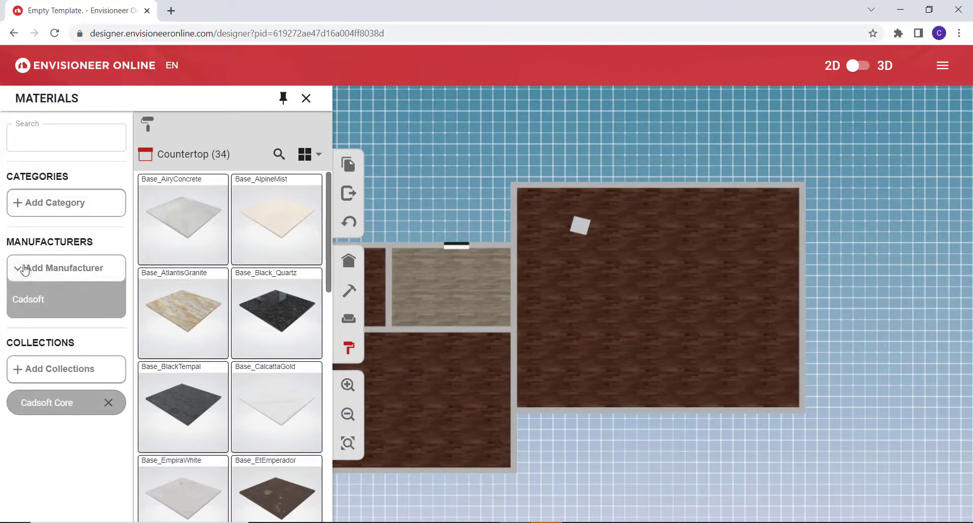
pyautogui.click(25, 269)
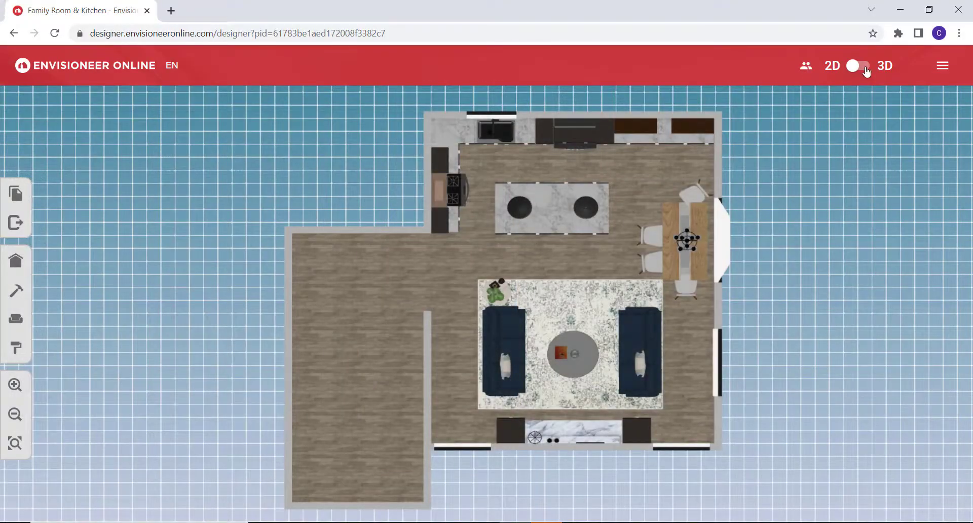
# Show the Family Room & Kitchen design in 3D and inspect the whole model and its kitchen from above.
pyautogui.click(866, 72)
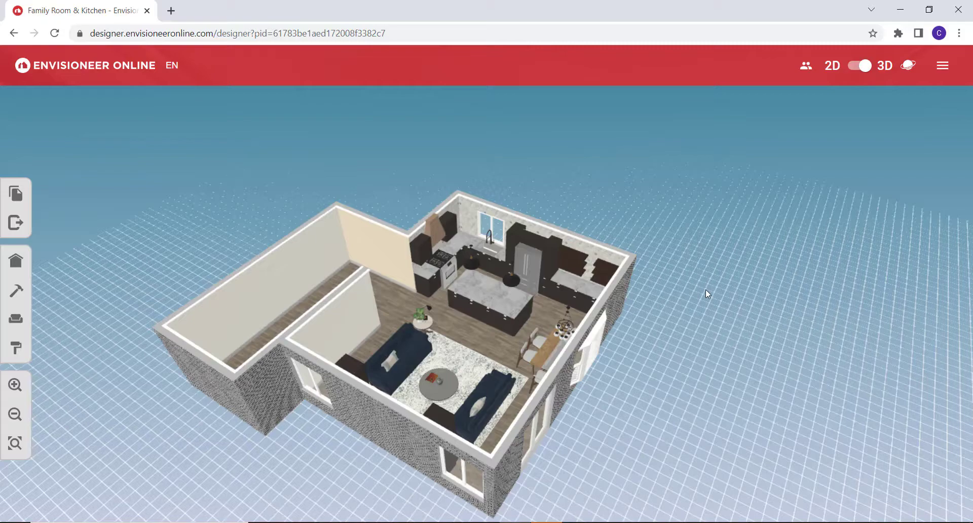
pyautogui.moveTo(688, 286); pyautogui.dragTo(731, 269)
pyautogui.scroll(5, 543, 325)
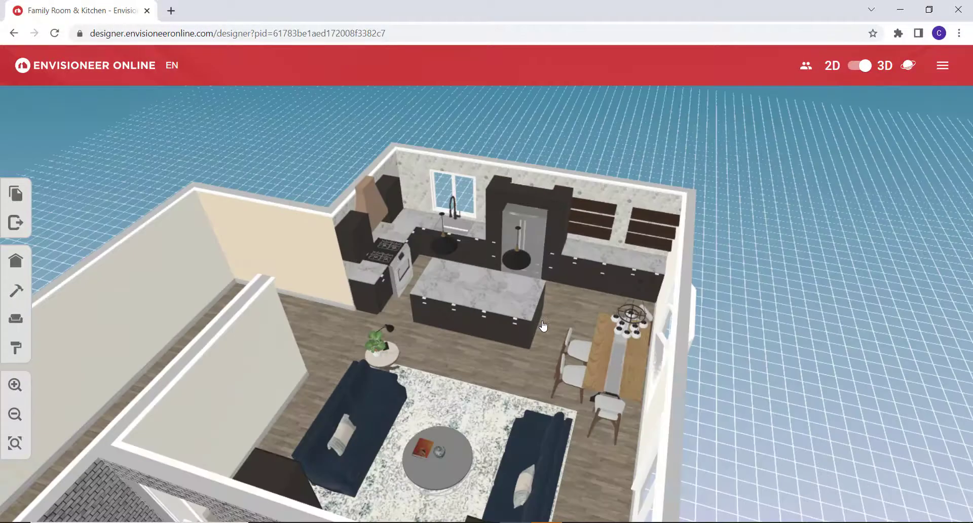
pyautogui.scroll(-2, 543, 325)
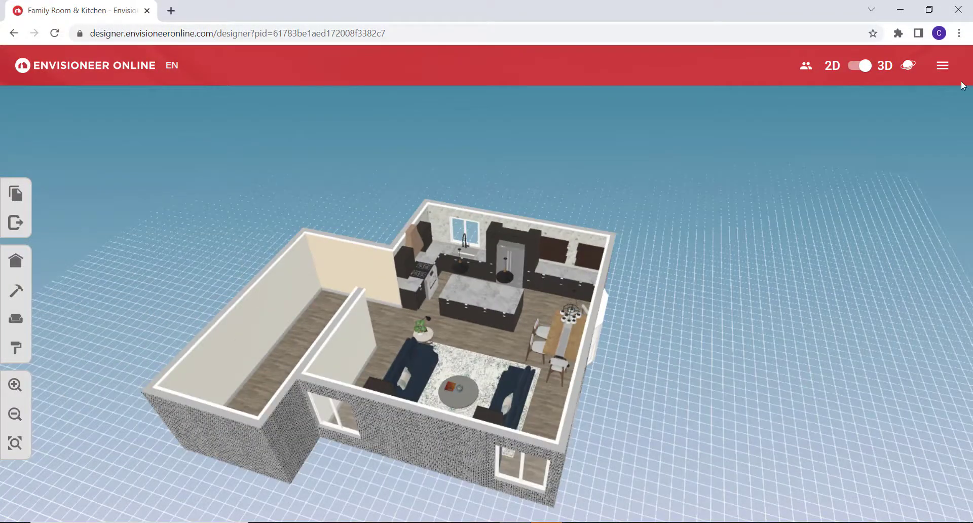
# Switch the 3D view to Walk mode and look around the kitchen and family room interior.
pyautogui.click(908, 65)
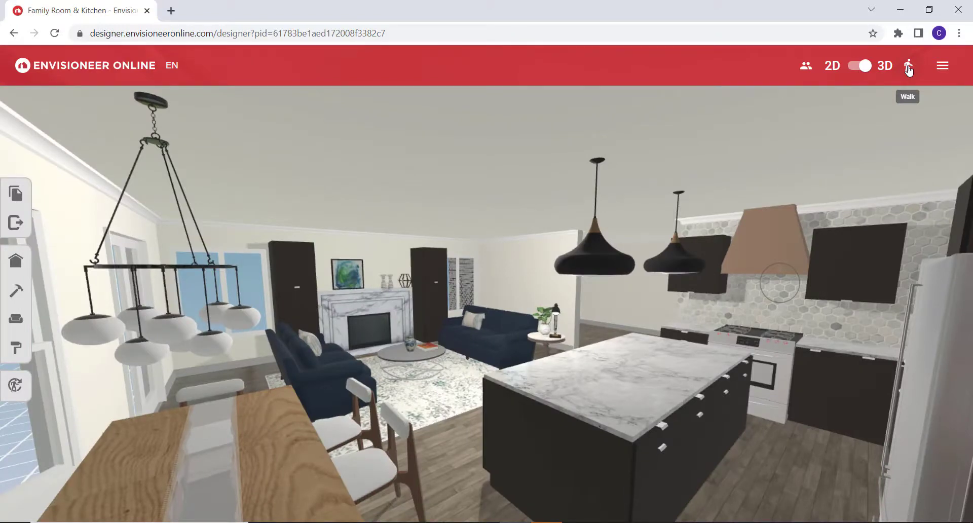
pyautogui.moveTo(442, 370); pyautogui.dragTo(499, 366)
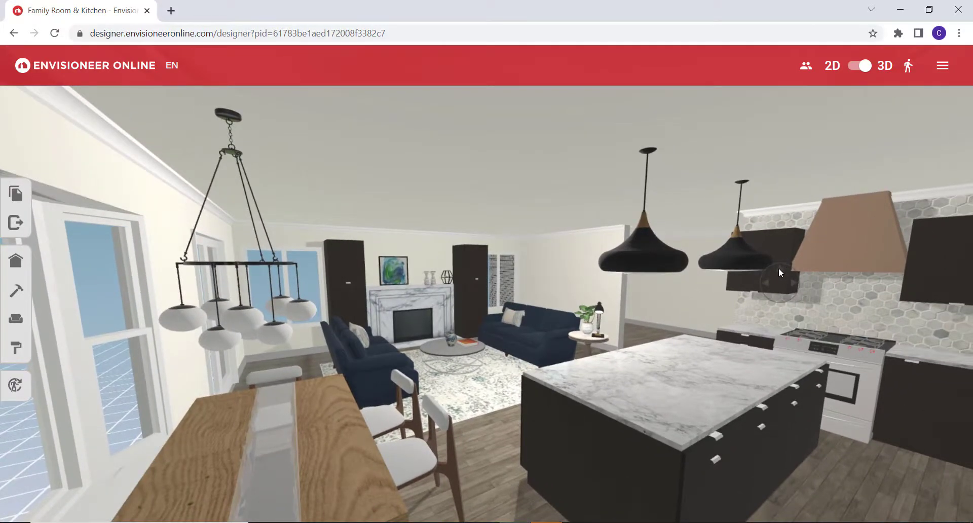
pyautogui.moveTo(778, 267); pyautogui.dragTo(796, 293)
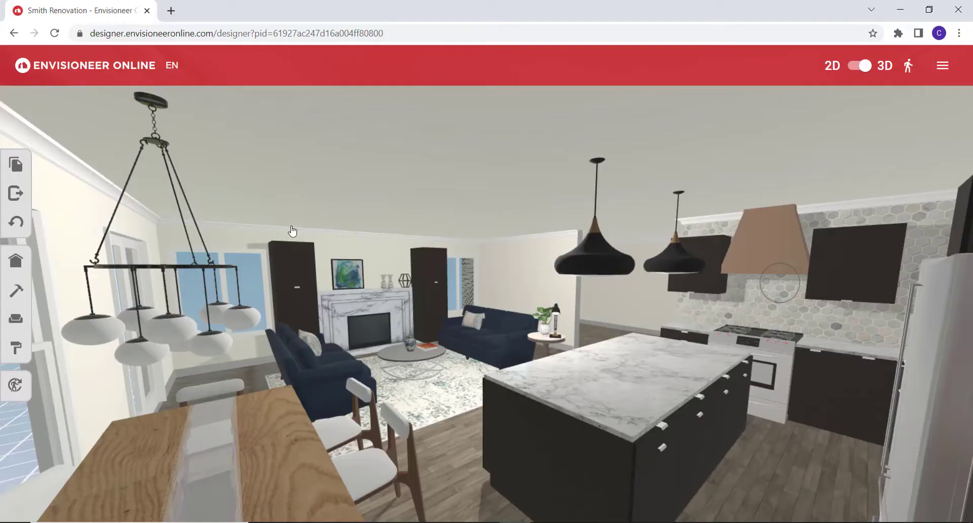
# Exit the Smith Renovation design, saving a version with the note "Added new materials".
pyautogui.click(16, 193)
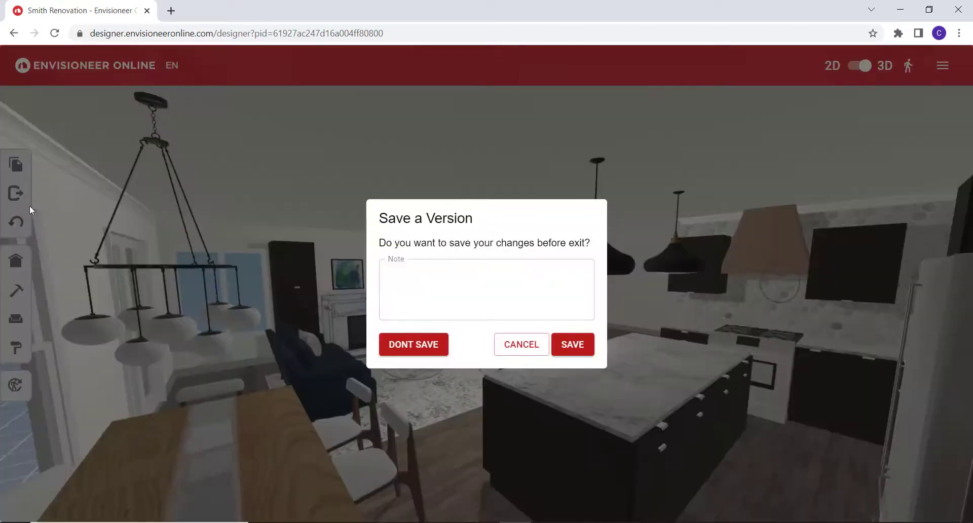
pyautogui.click(393, 281)
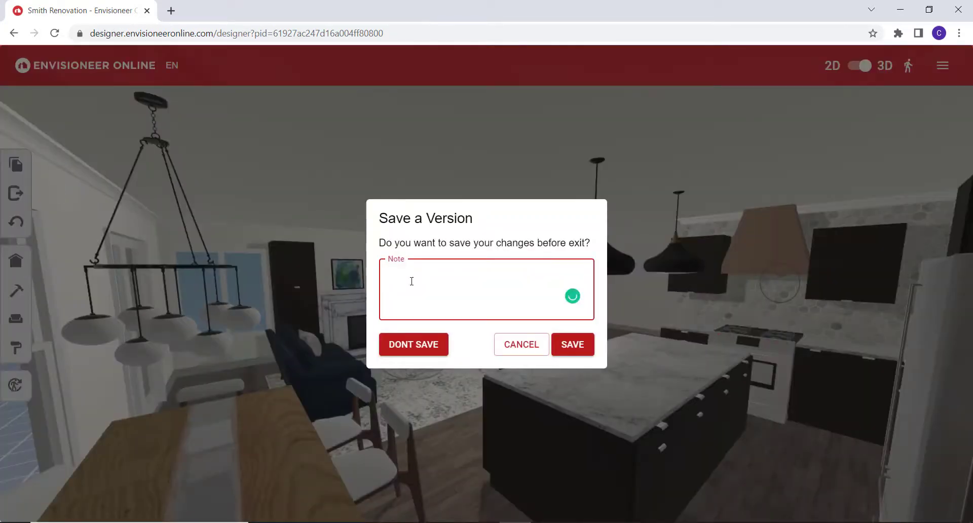
pyautogui.write('mate')
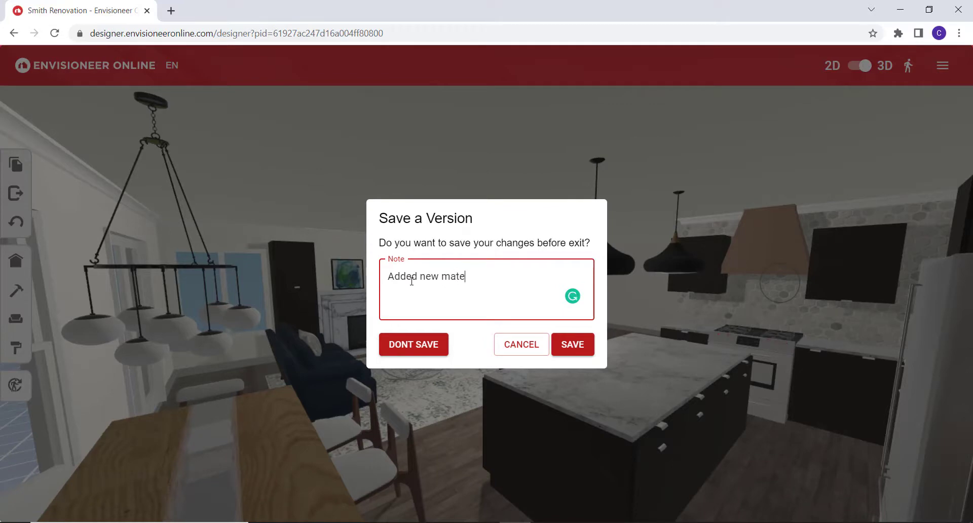
pyautogui.write('rials')
pyautogui.click(578, 350)
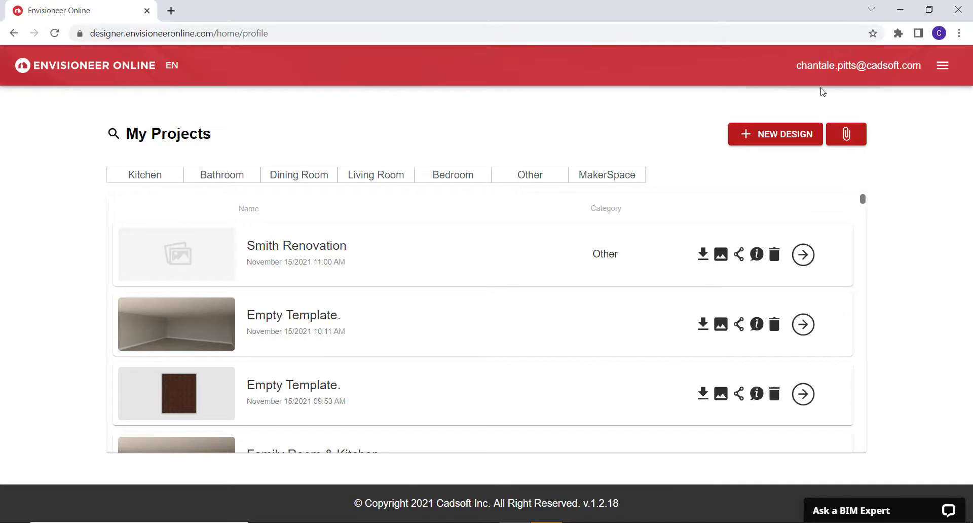
# Open the account settings and review the display name and program settings.
pyautogui.click(843, 72)
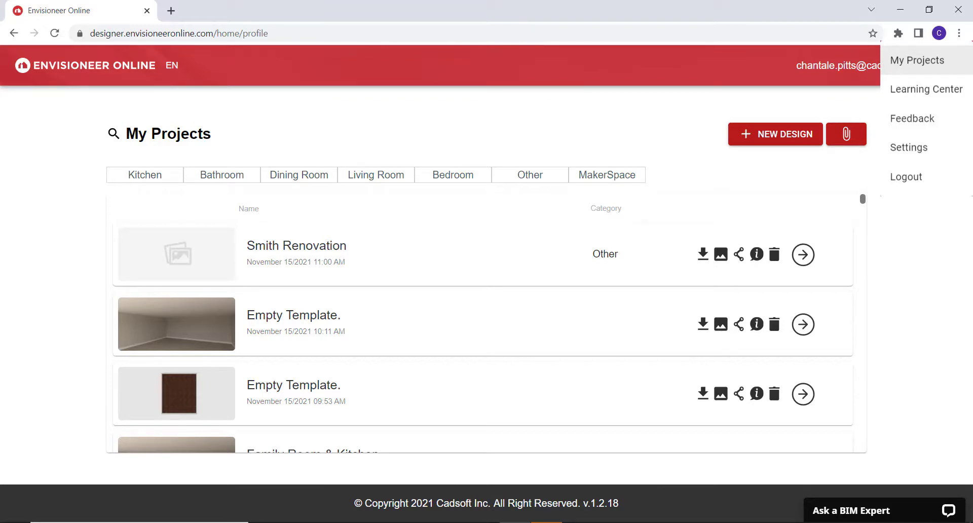
pyautogui.click(908, 147)
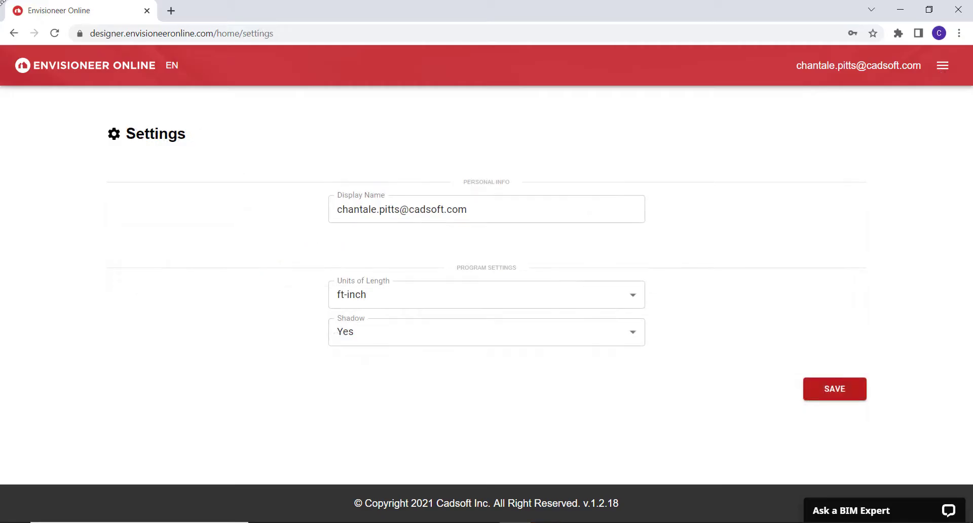
pyautogui.click(494, 210)
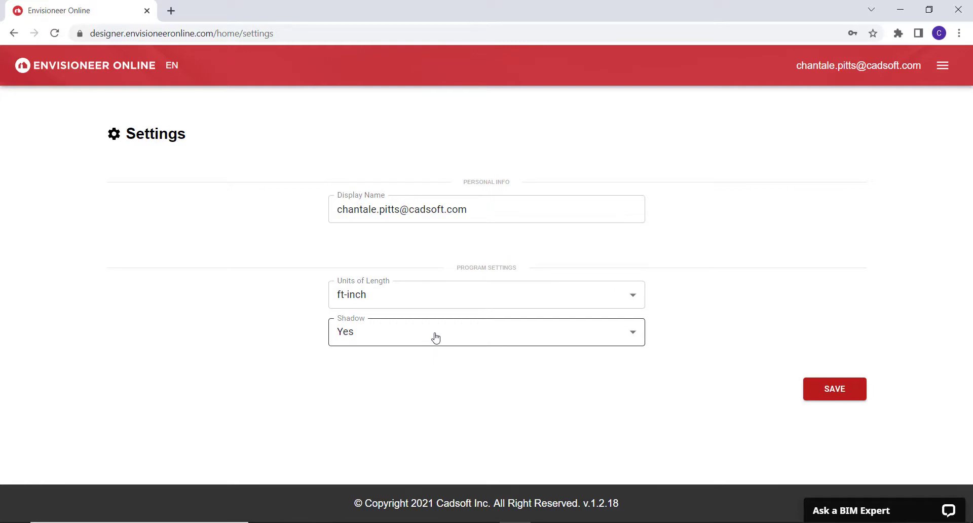
# Save the account settings.
pyautogui.click(832, 390)
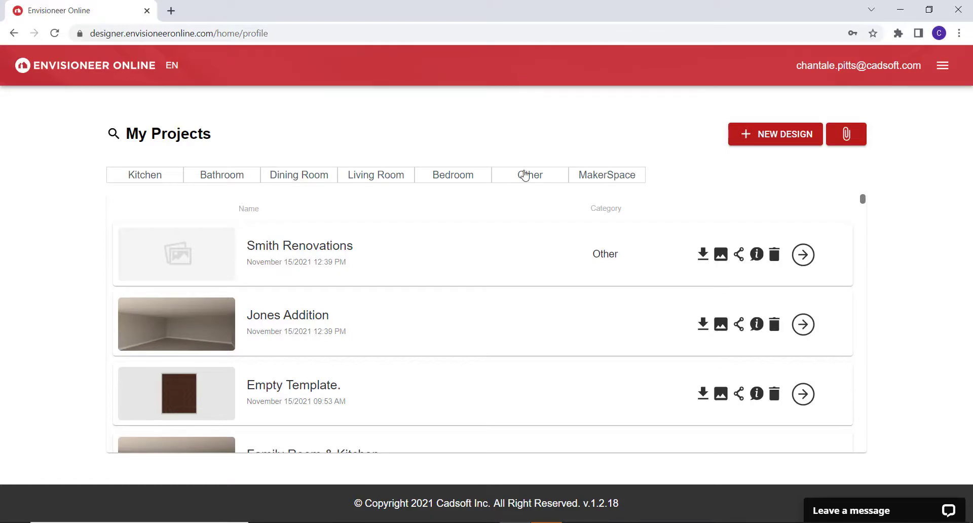
# Upload Smith Project Image.jpg from the Pictures folder as the preview image of the Smith Renovations project.
pyautogui.click(721, 255)
pyautogui.click(751, 283)
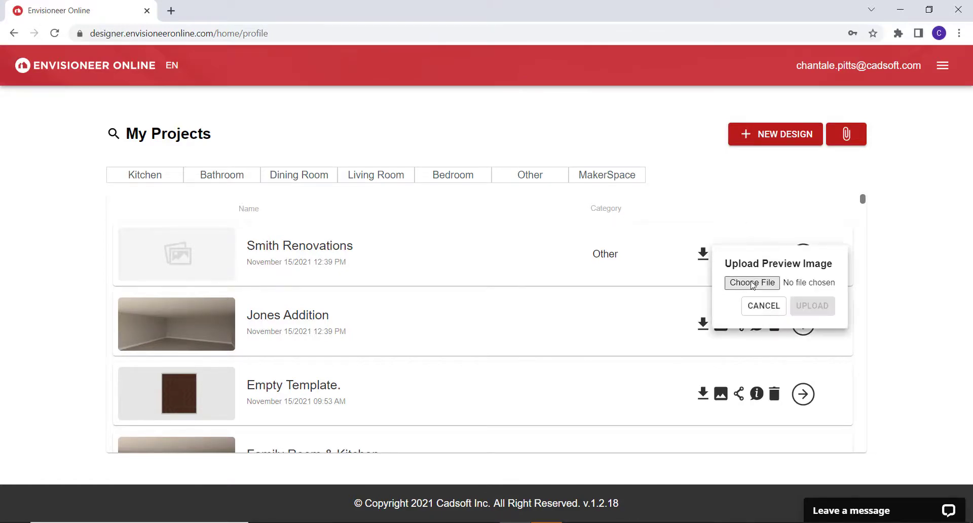
pyautogui.click(455, 268)
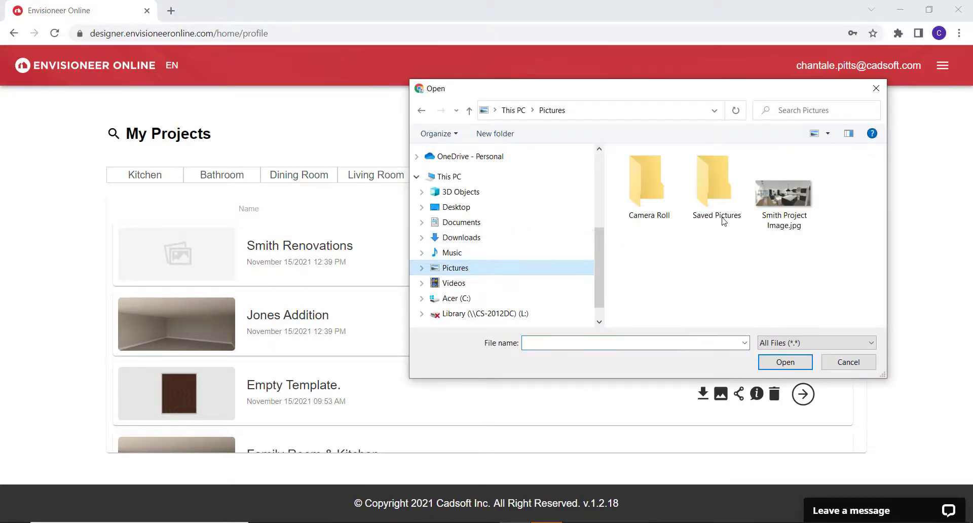
pyautogui.click(783, 193)
pyautogui.click(786, 362)
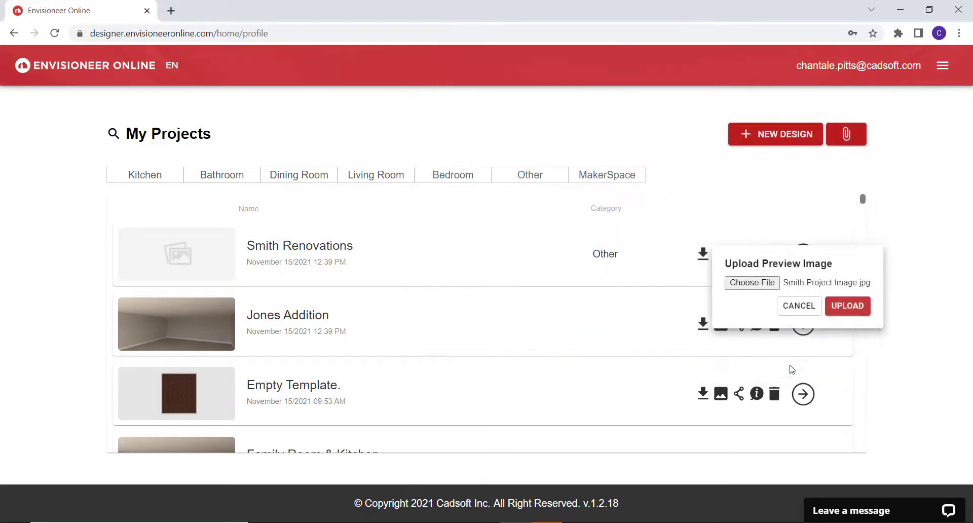
pyautogui.click(857, 306)
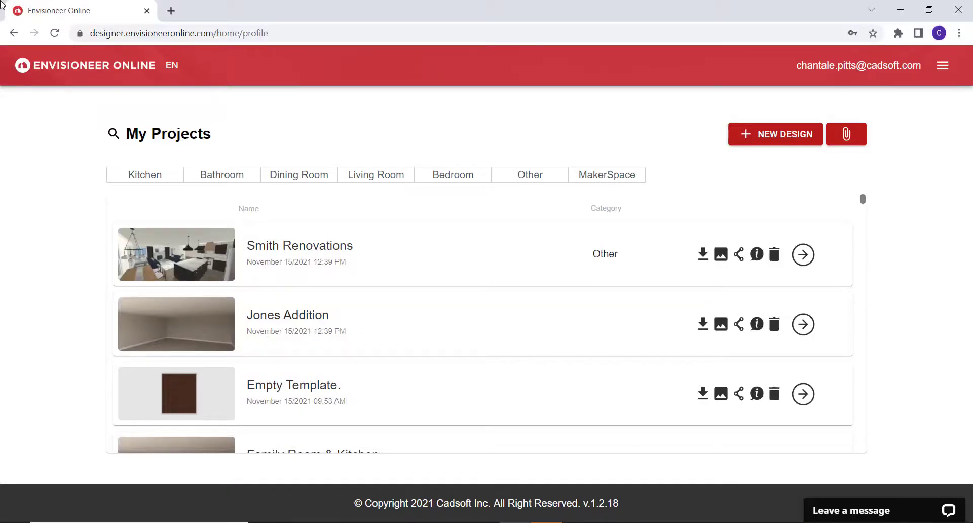
# Open collaboration sharing for Smith Renovations, fill in the collaborator's email with placeholder text and review the available access levels.
pyautogui.click(738, 257)
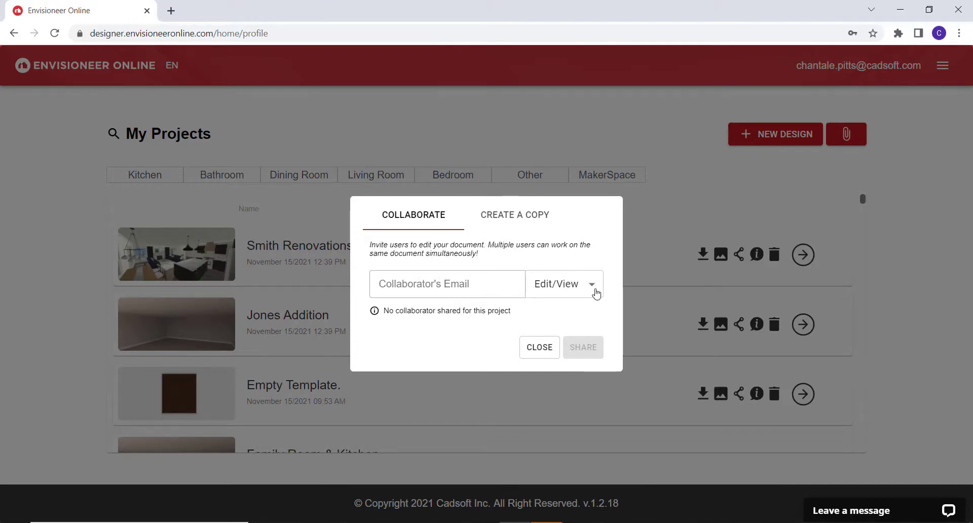
pyautogui.click(477, 289)
pyautogui.write('@email')
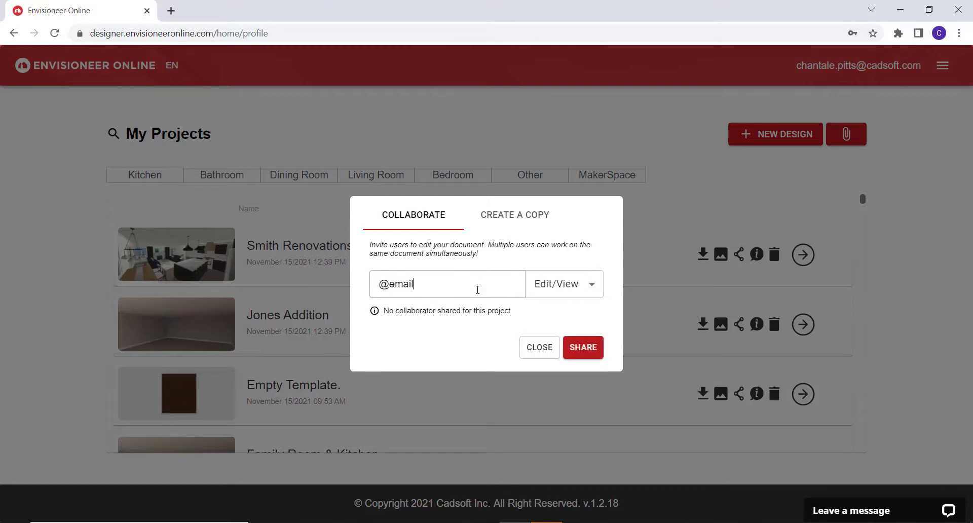
pyautogui.click(588, 290)
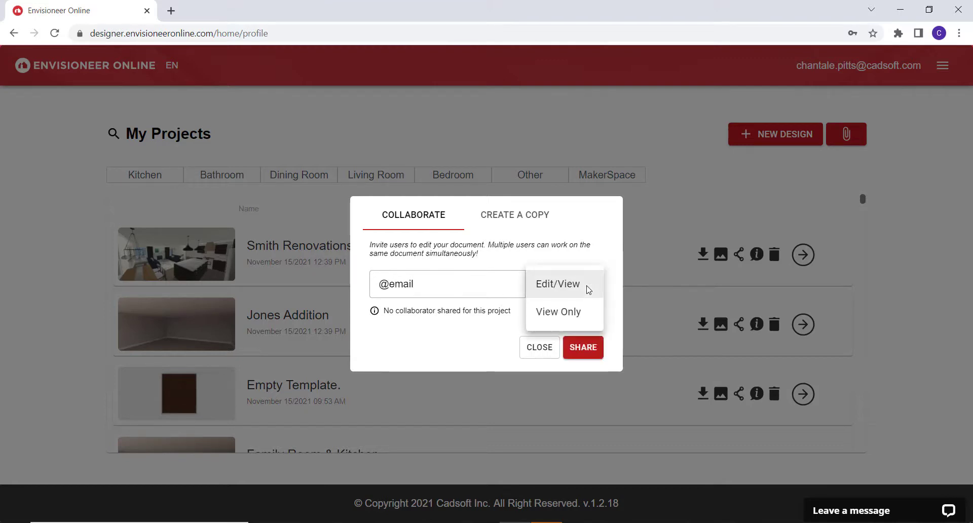
pyautogui.click(496, 334)
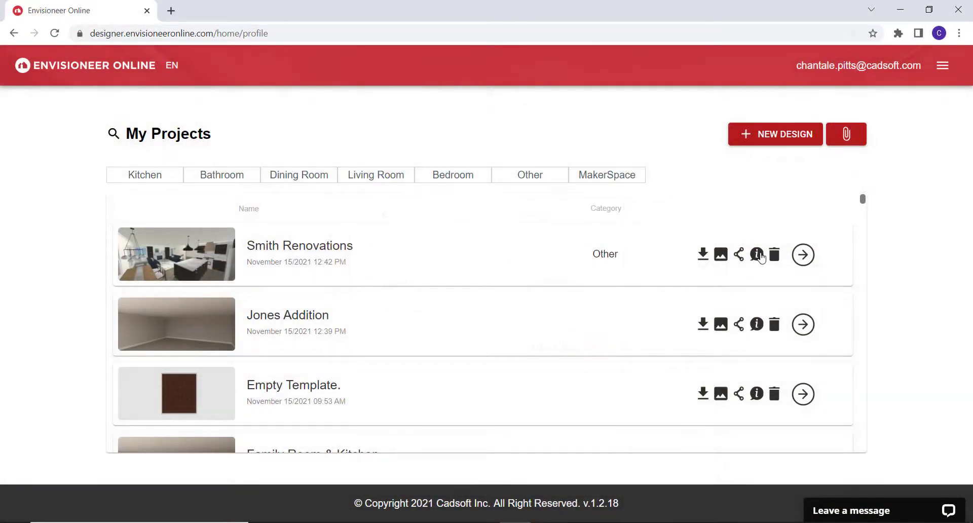
# Review the Smith Renovations project's information, category, units and editing-lock settings, and its list of saved versions.
pyautogui.click(756, 255)
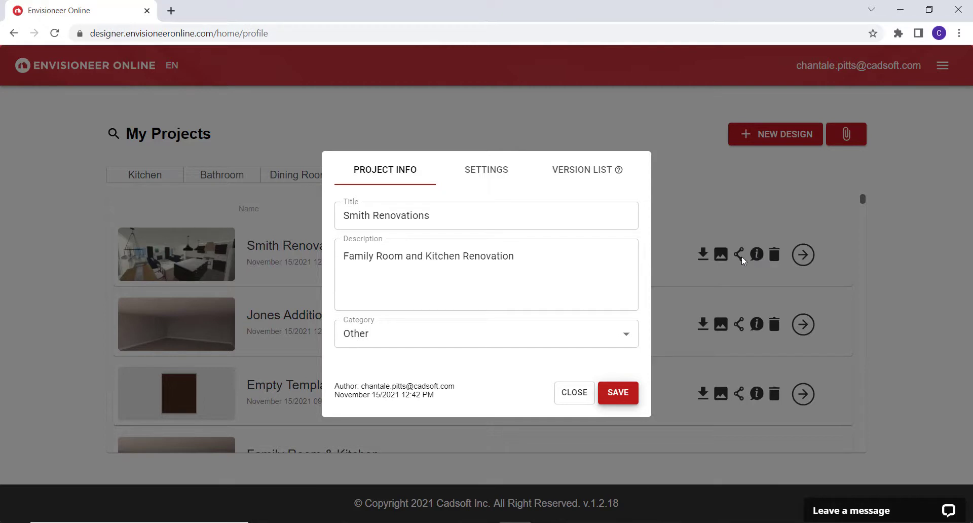
pyautogui.click(400, 343)
pyautogui.click(400, 343)
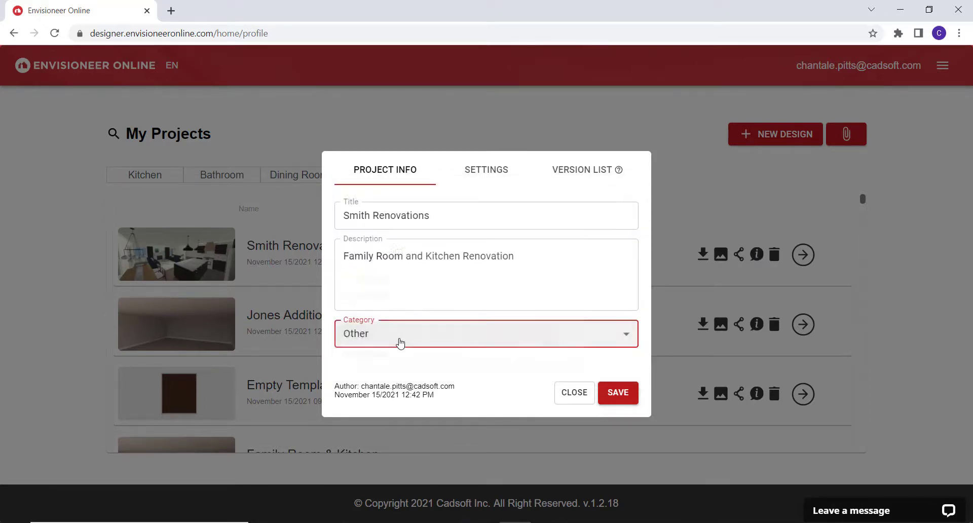
pyautogui.click(505, 172)
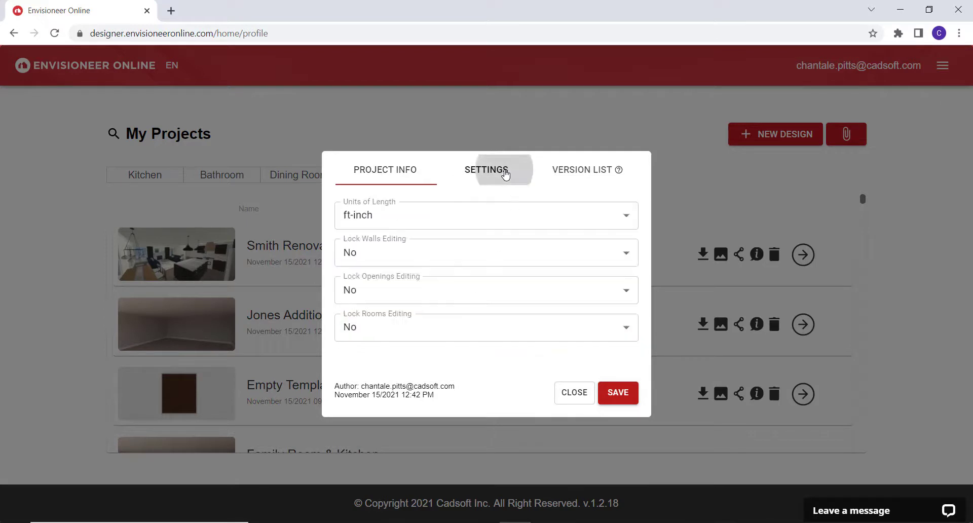
pyautogui.click(629, 217)
pyautogui.click(628, 215)
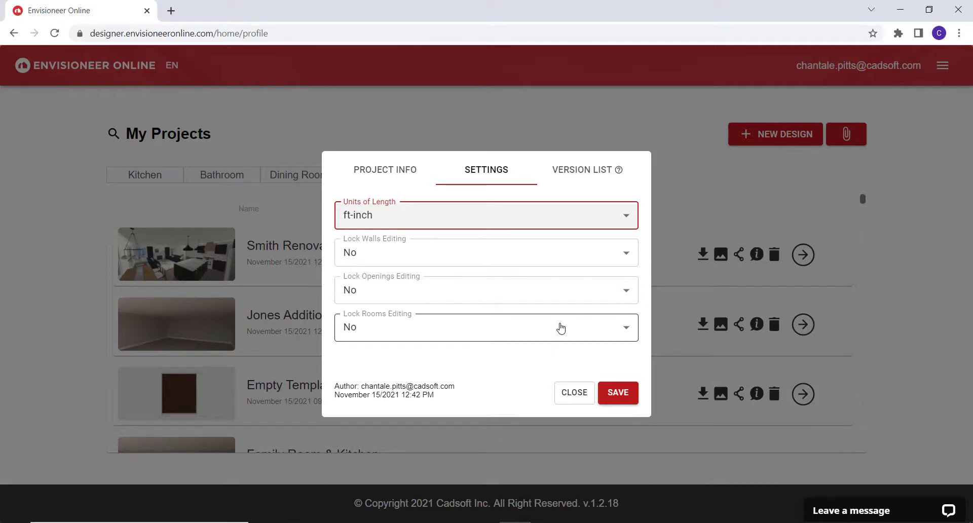
pyautogui.click(586, 169)
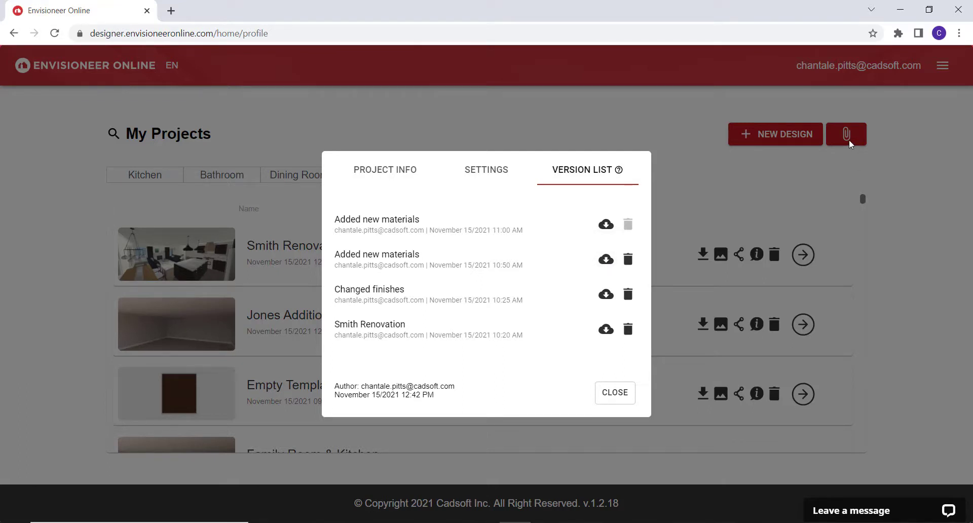
pyautogui.click(683, 203)
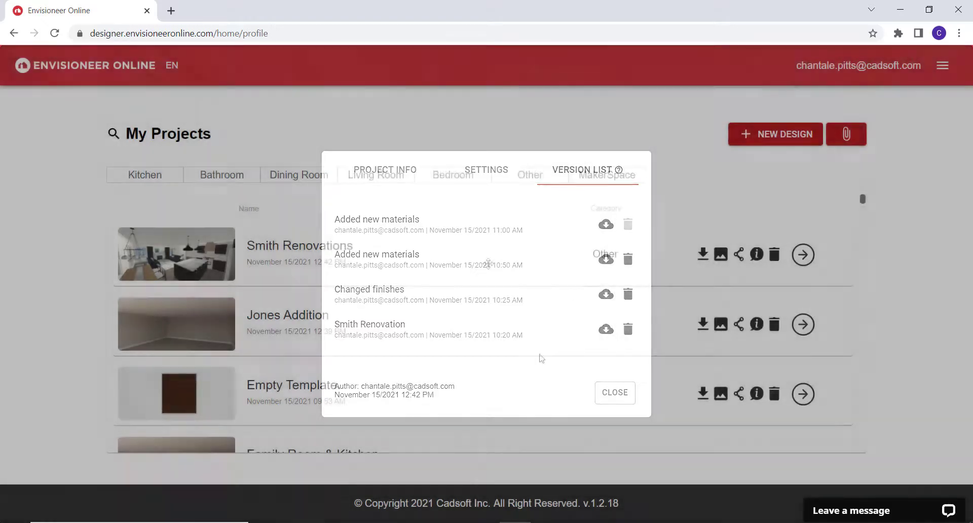
# Request deletion of the Smith Renovations project, and decline it at the confirmation.
pyautogui.click(771, 257)
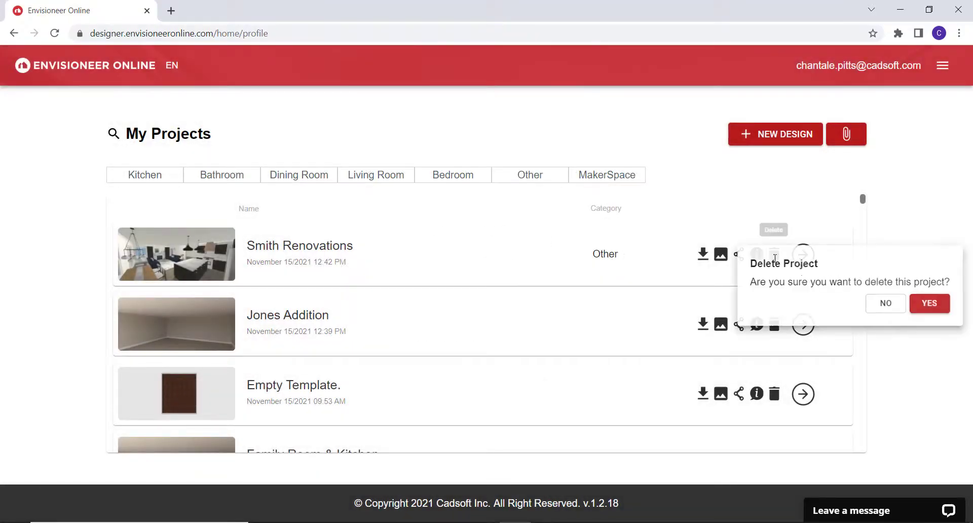
pyautogui.click(888, 307)
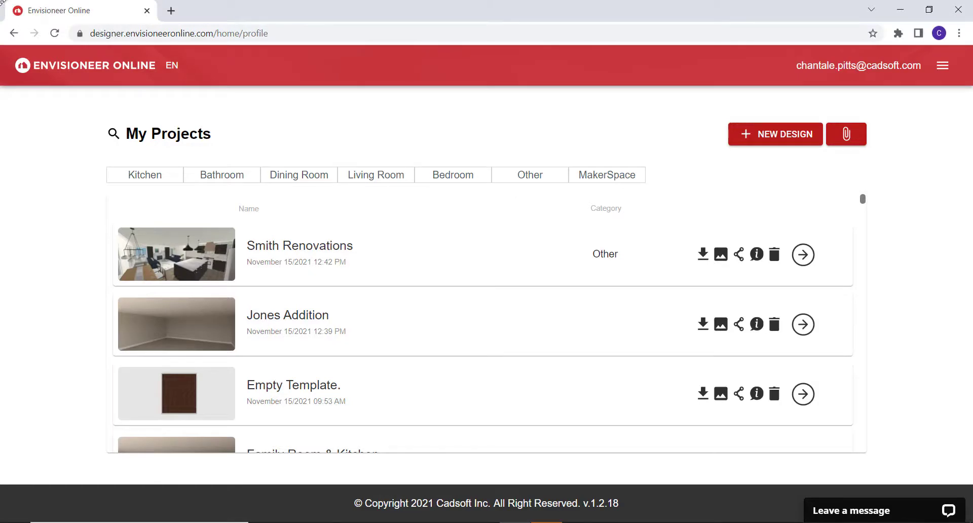
# Start a new design and browse the available room templates.
pyautogui.click(784, 136)
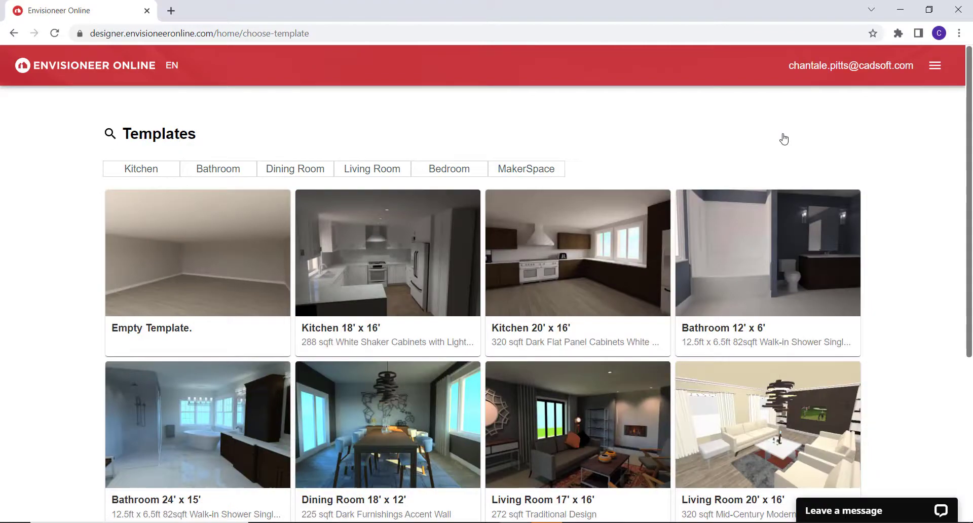
pyautogui.moveTo(969, 157)
pyautogui.mouseDown()
pyautogui.moveTo(969, 339)
pyautogui.moveTo(969, 168)
pyautogui.mouseUp()
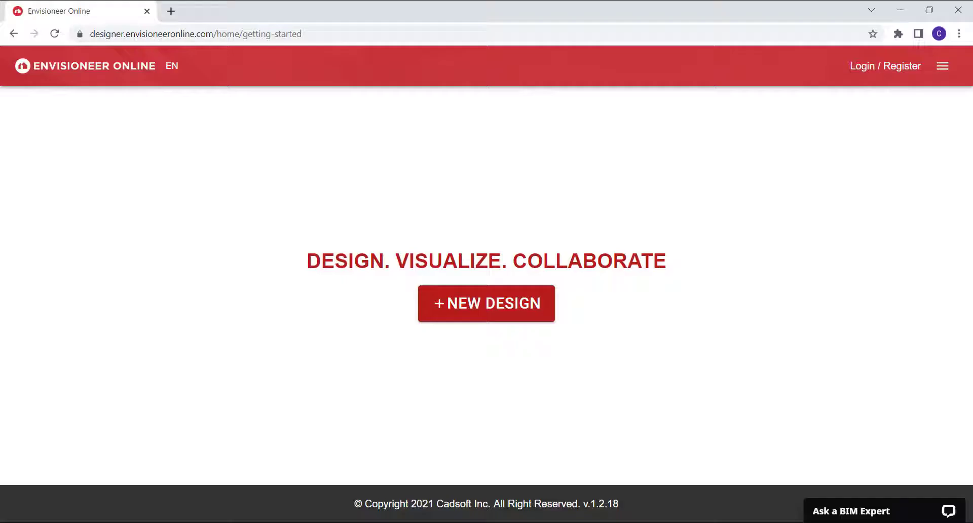